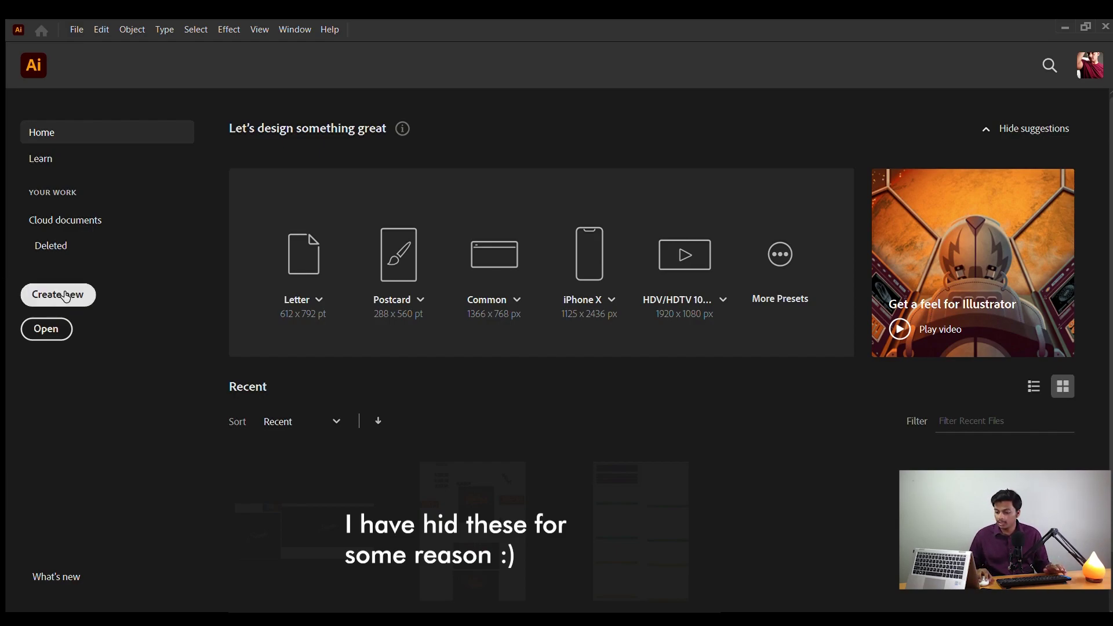
# Start a new document from the A4 print preset.
pyautogui.click(41, 335)
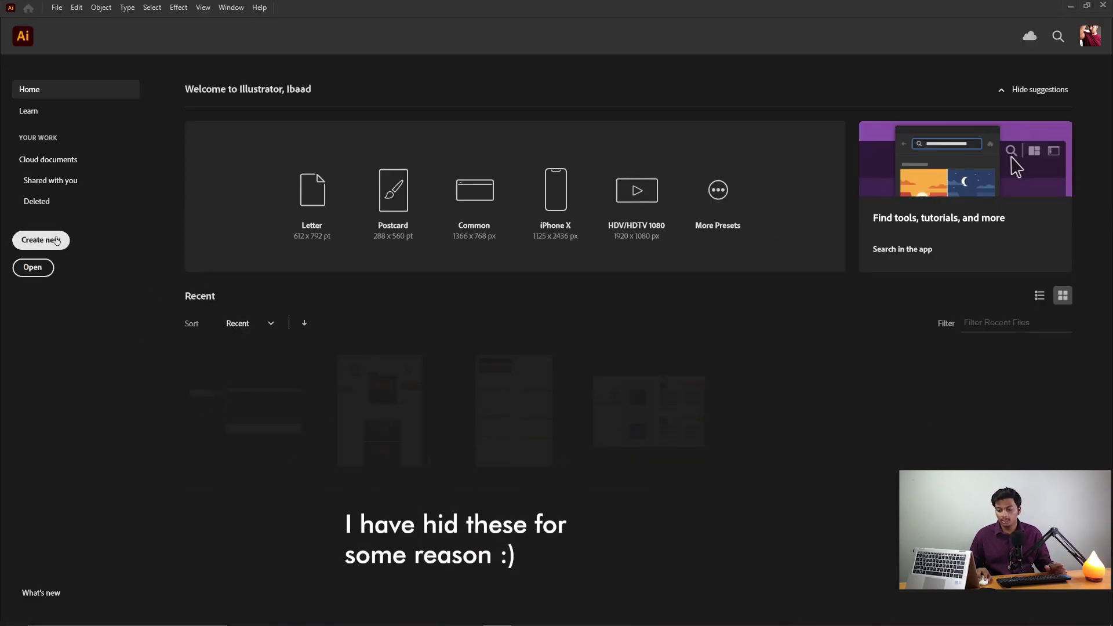
pyautogui.click(56, 240)
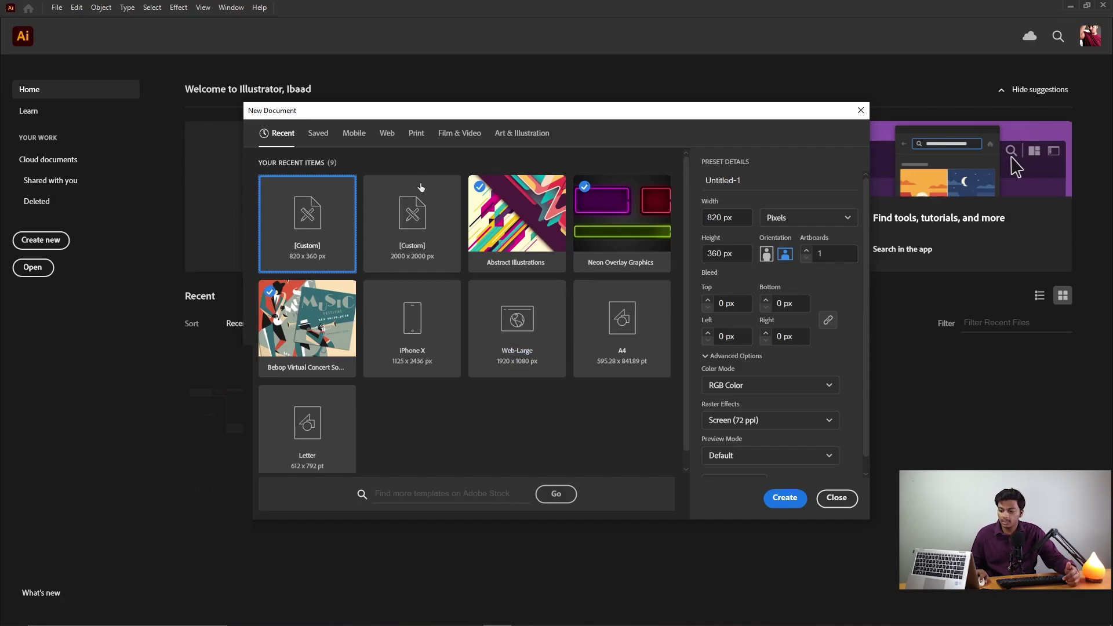
pyautogui.click(421, 135)
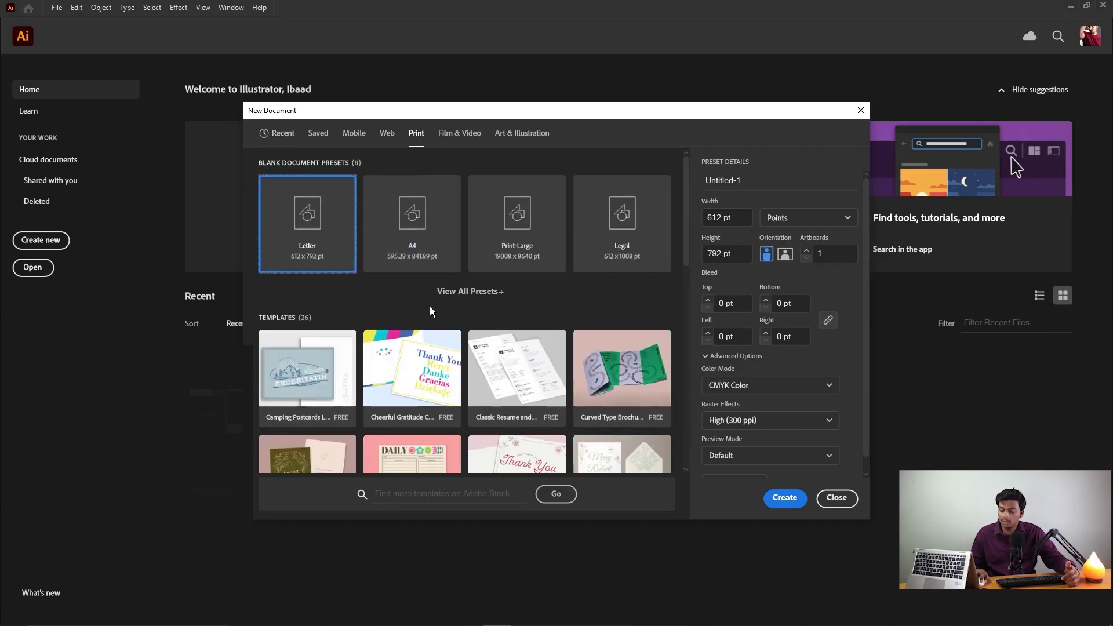
pyautogui.click(412, 232)
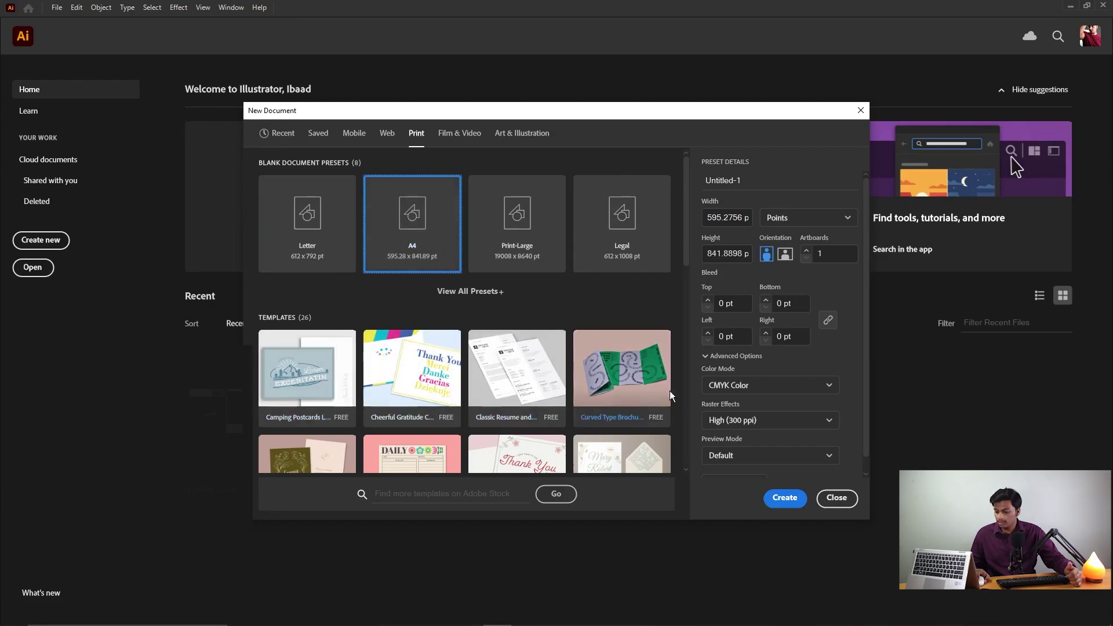
pyautogui.scroll(-10, 545, 396)
pyautogui.scroll(10, 546, 399)
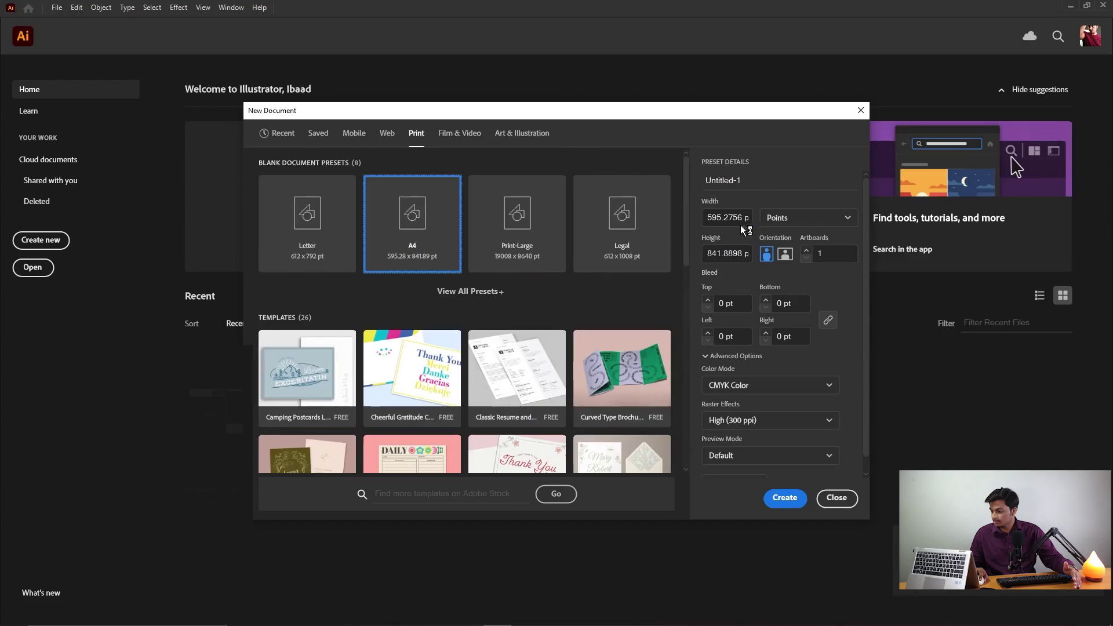
pyautogui.click(740, 226)
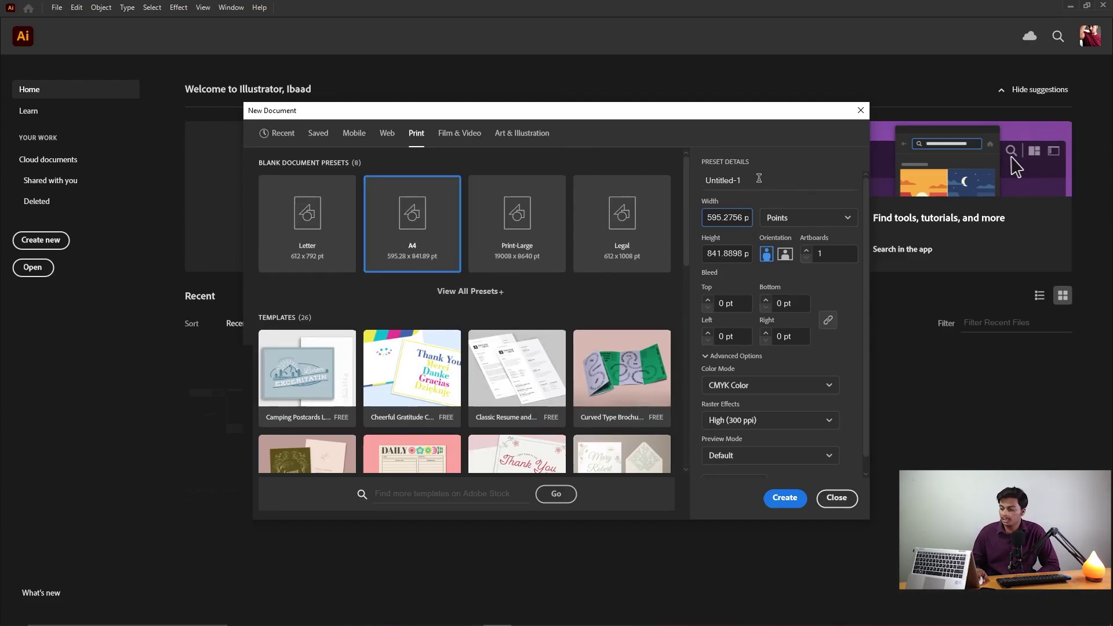
pyautogui.click(645, 288)
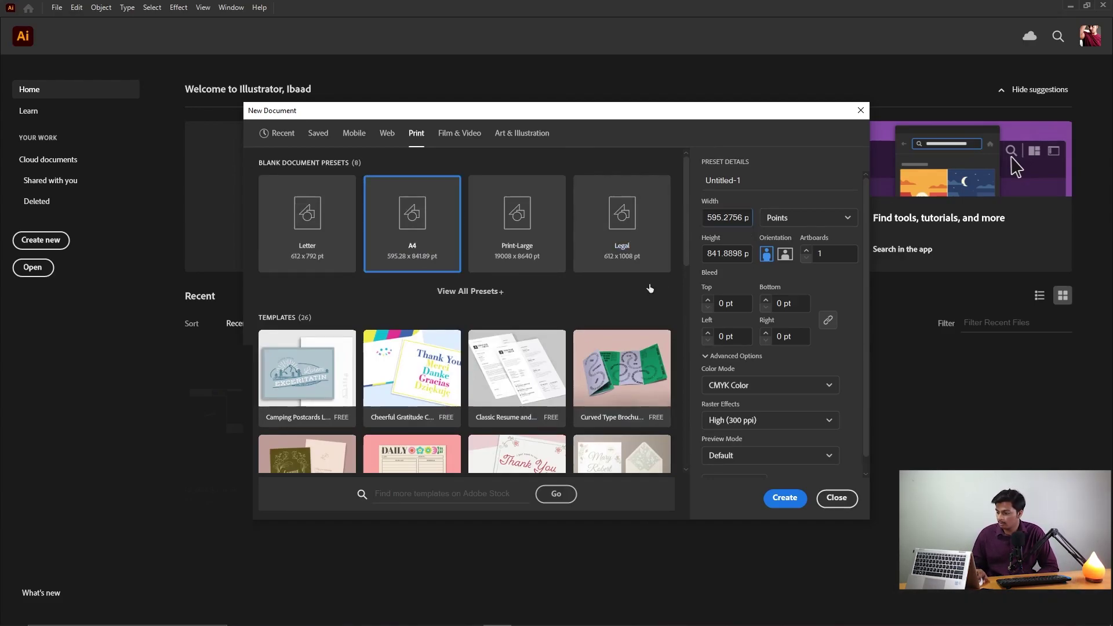
# Name the new document Class 01.
pyautogui.click(761, 179)
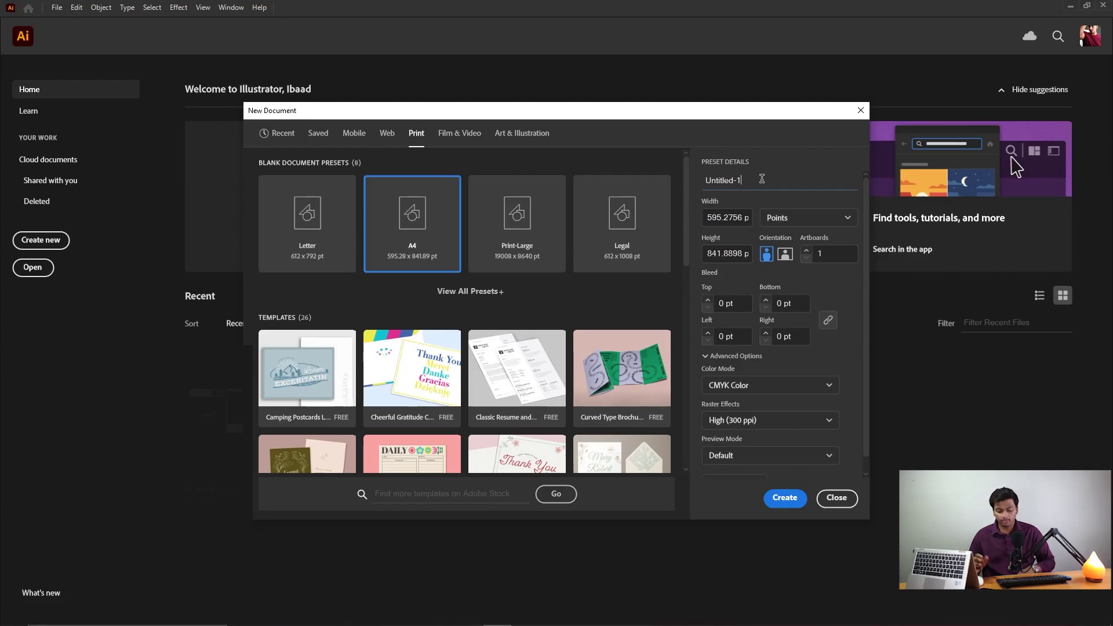
pyautogui.hotkey('ctrl', 'shift', 'Left')
pyautogui.hotkey('ctrl', 'shift', 'Left')
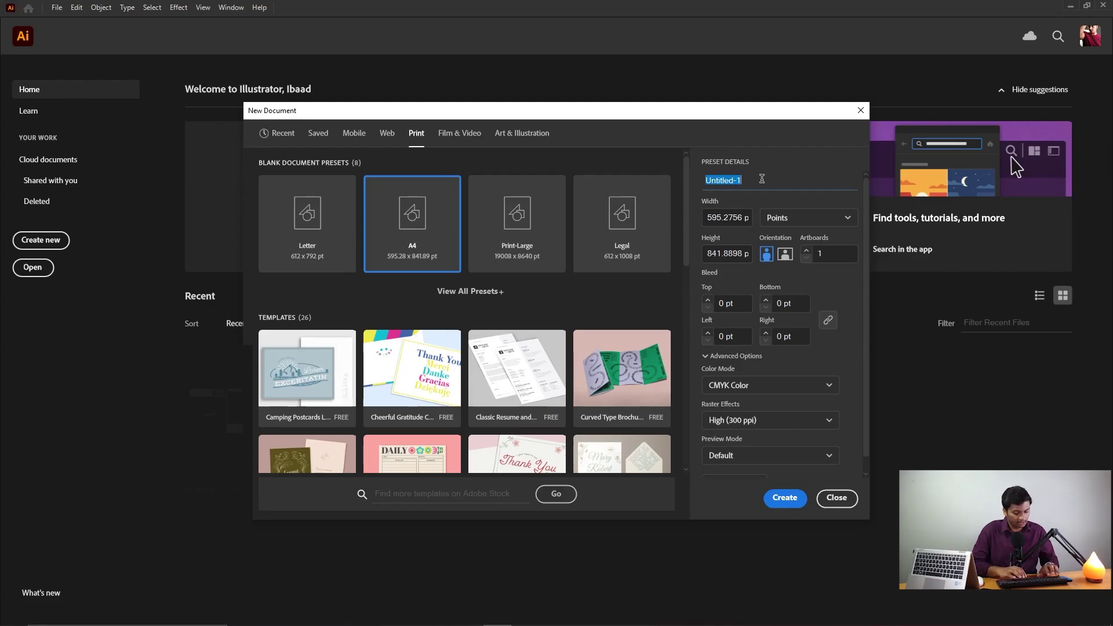
pyautogui.write('Class 01')
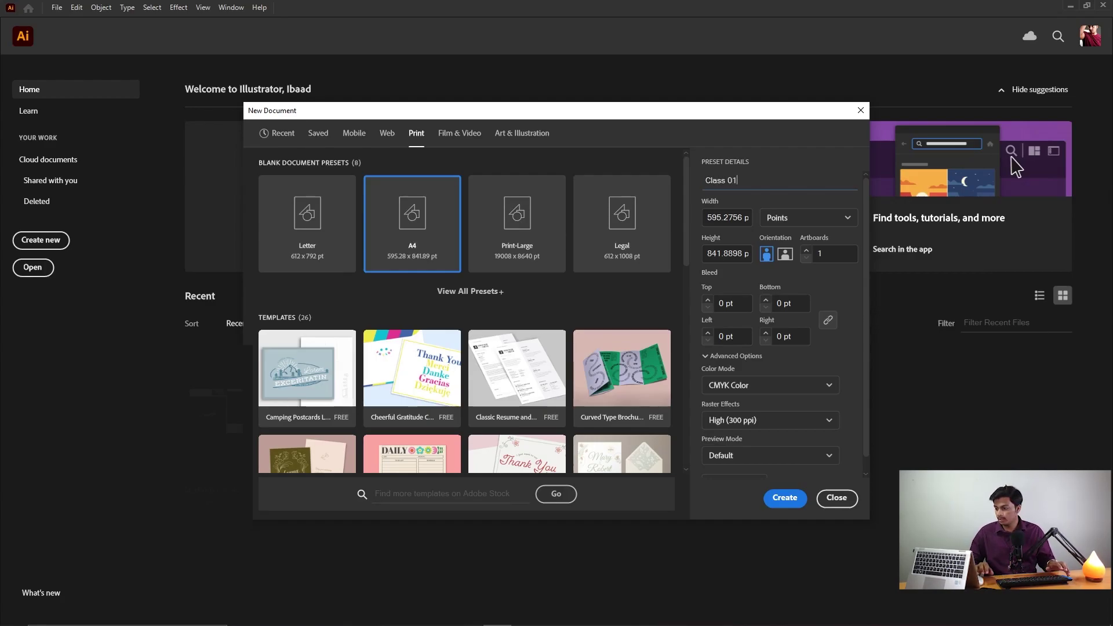
# Set the new document's measurement units to Pixels.
pyautogui.click(744, 216)
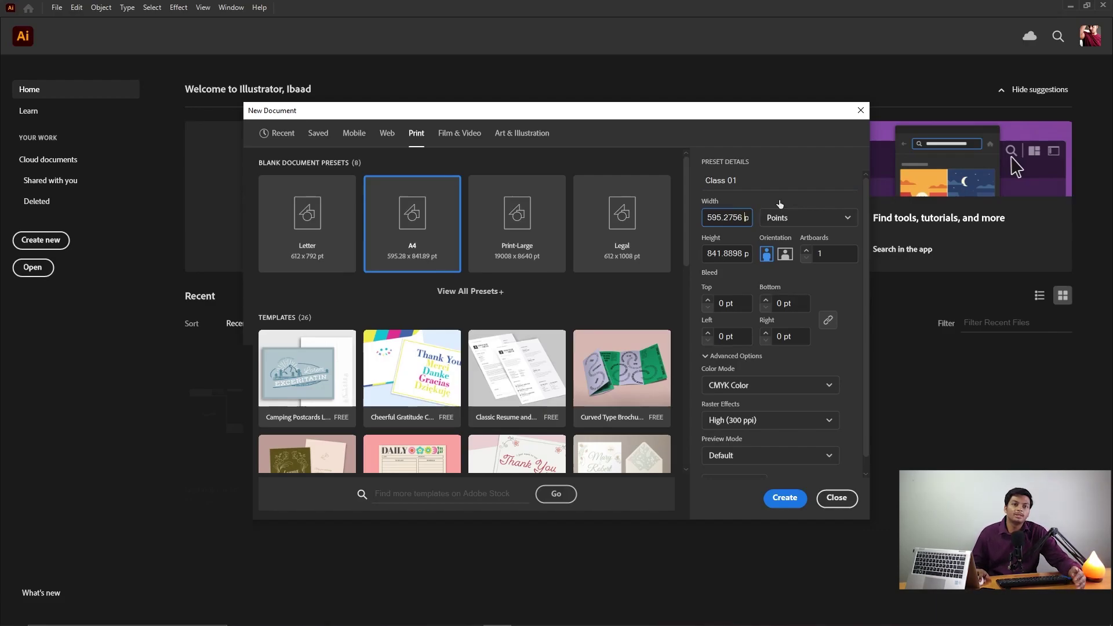
pyautogui.click(805, 215)
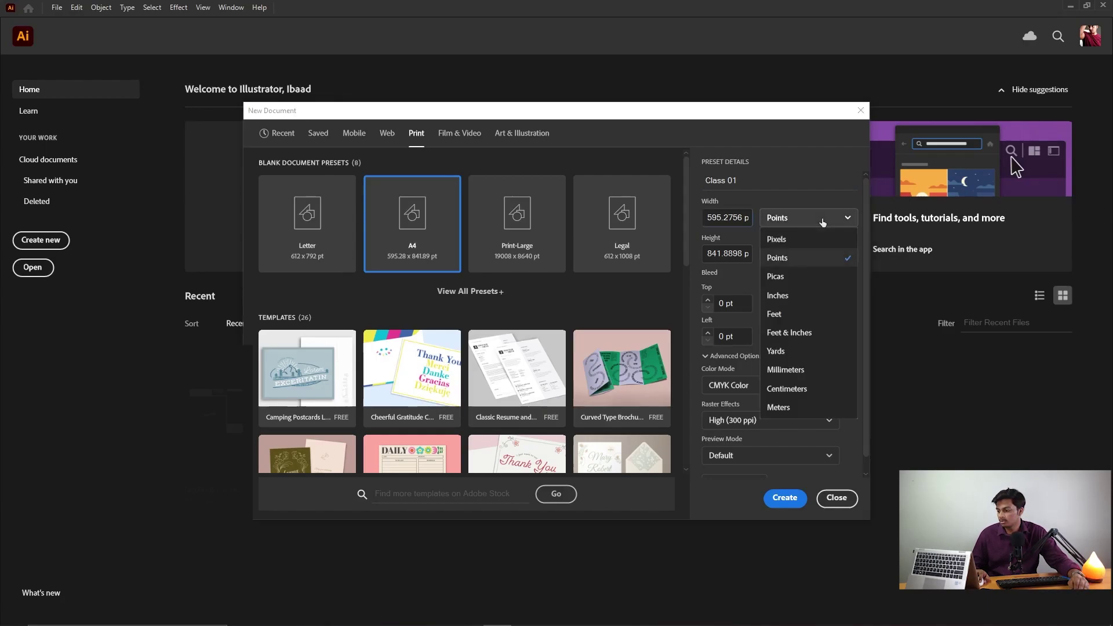
pyautogui.click(816, 238)
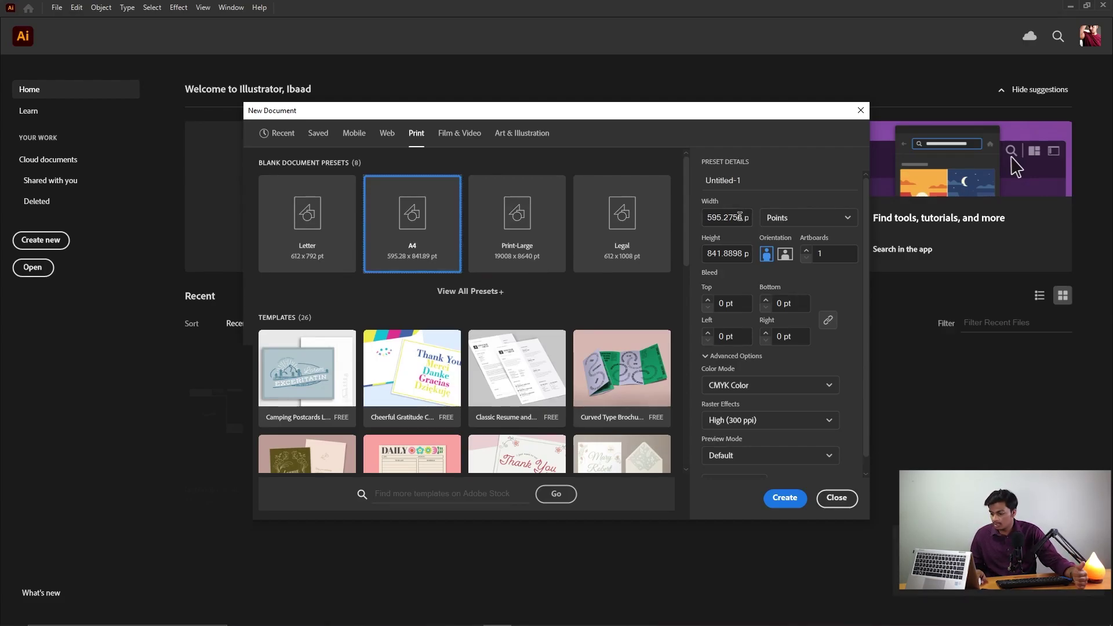
pyautogui.click(739, 217)
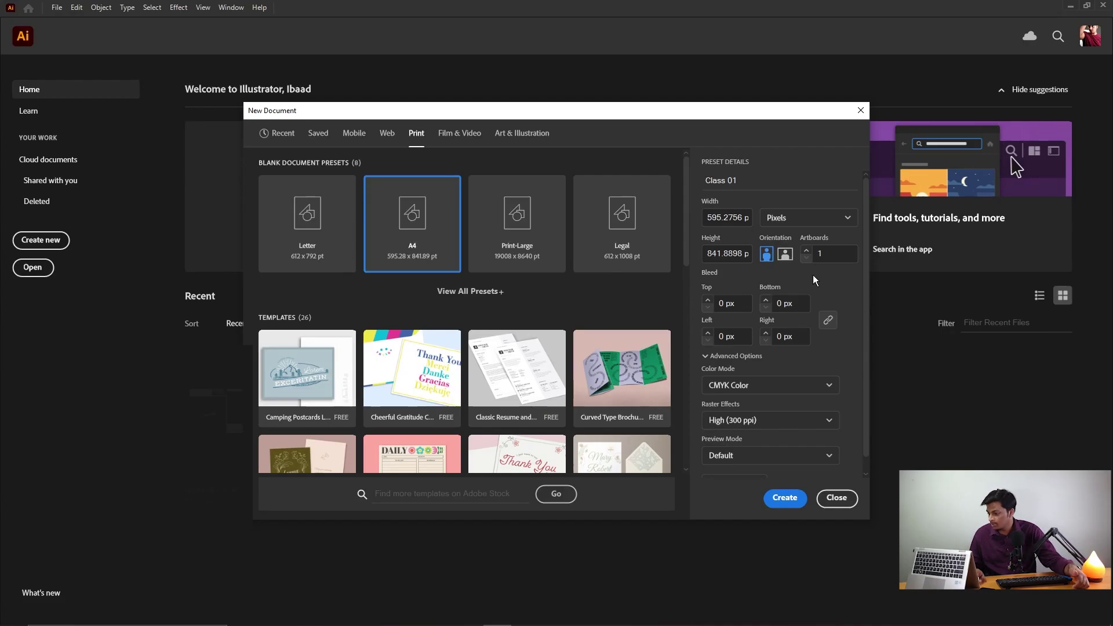
# Try an artboard count of 5 for the new document and return it to 1.
pyautogui.click(826, 259)
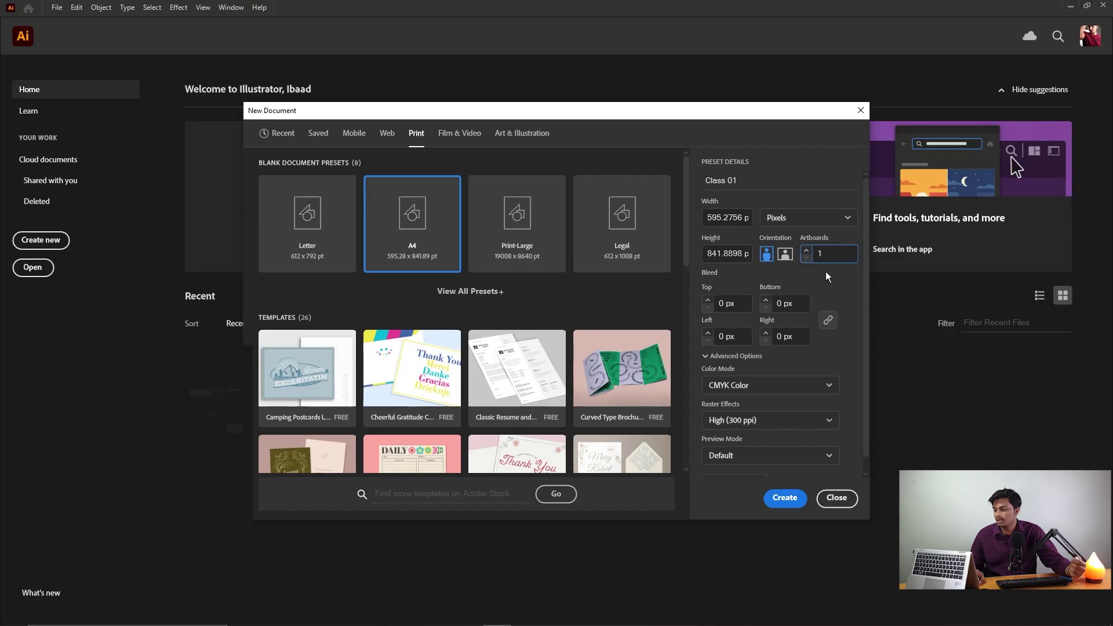
pyautogui.click(806, 250)
pyautogui.click(806, 250)
pyautogui.click(805, 250)
pyautogui.click(806, 250)
pyautogui.click(805, 250)
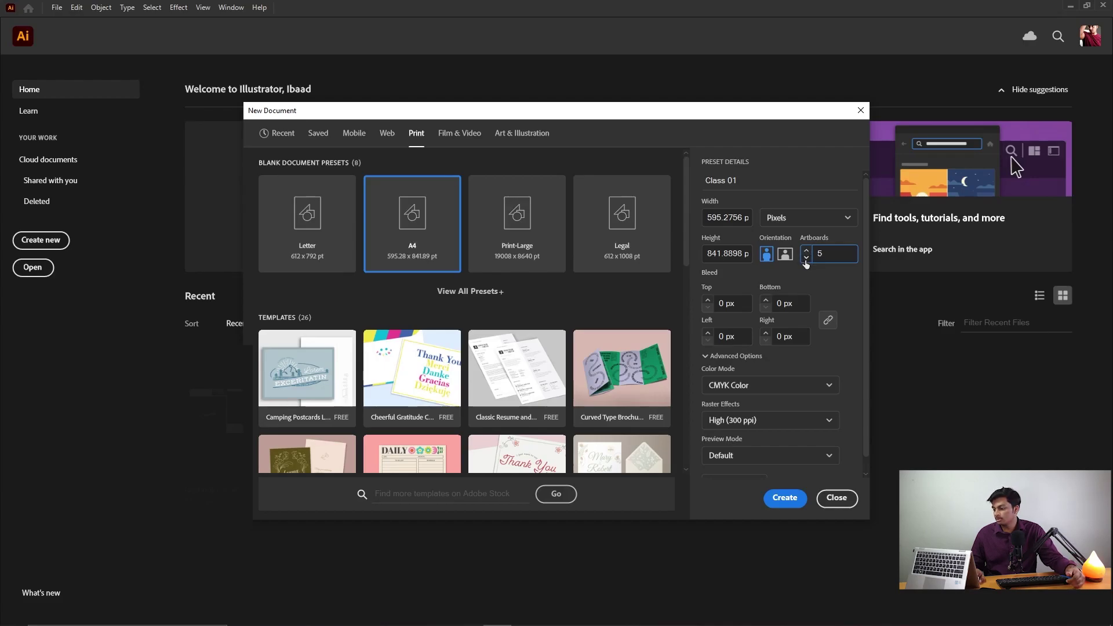
pyautogui.click(806, 259)
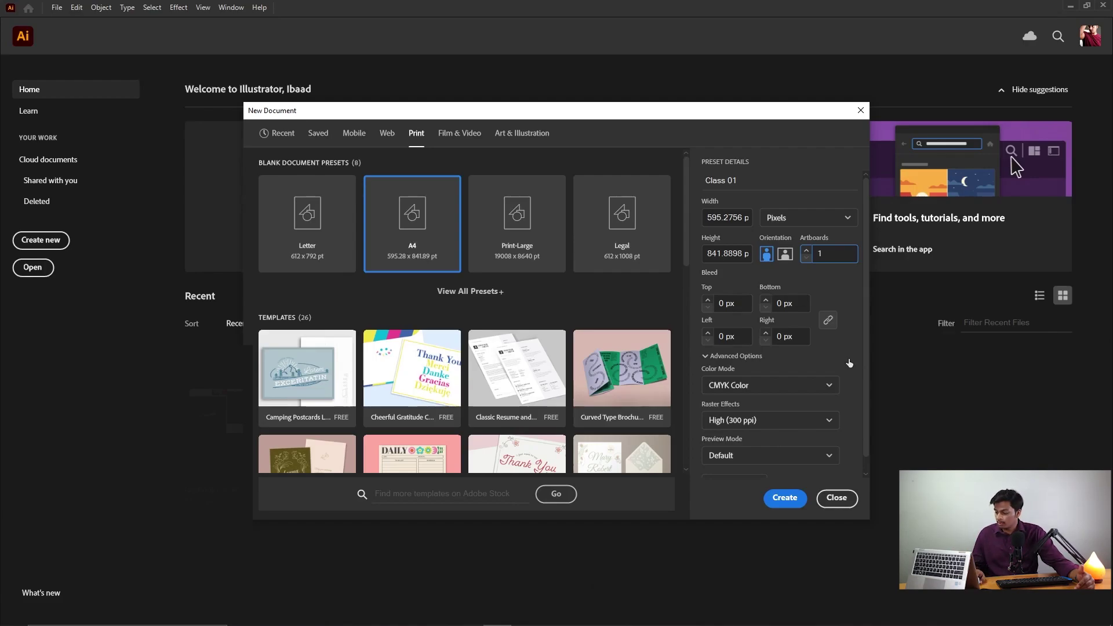
# Create the document with RGB Color as the color mode and raster effects at Screen (72 ppi).
pyautogui.click(791, 387)
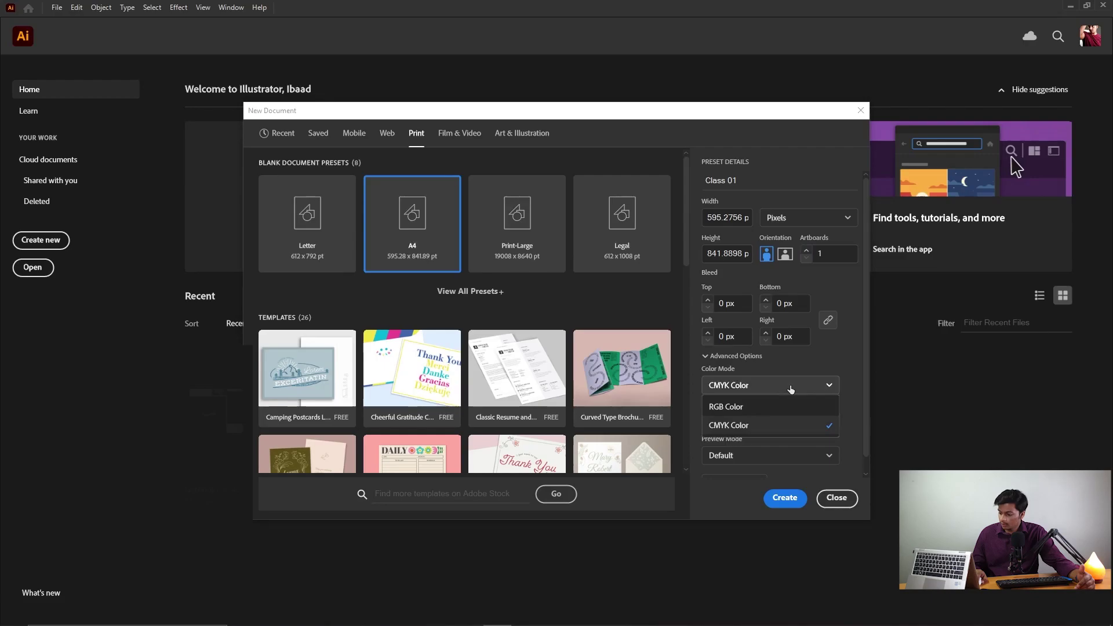
pyautogui.click(745, 408)
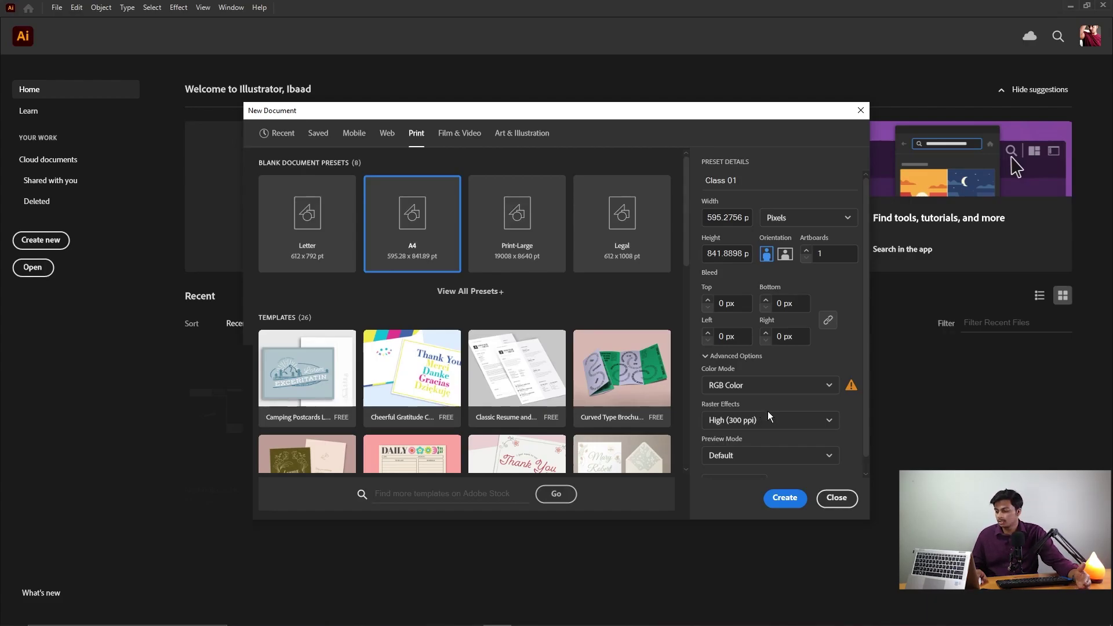
pyautogui.click(768, 421)
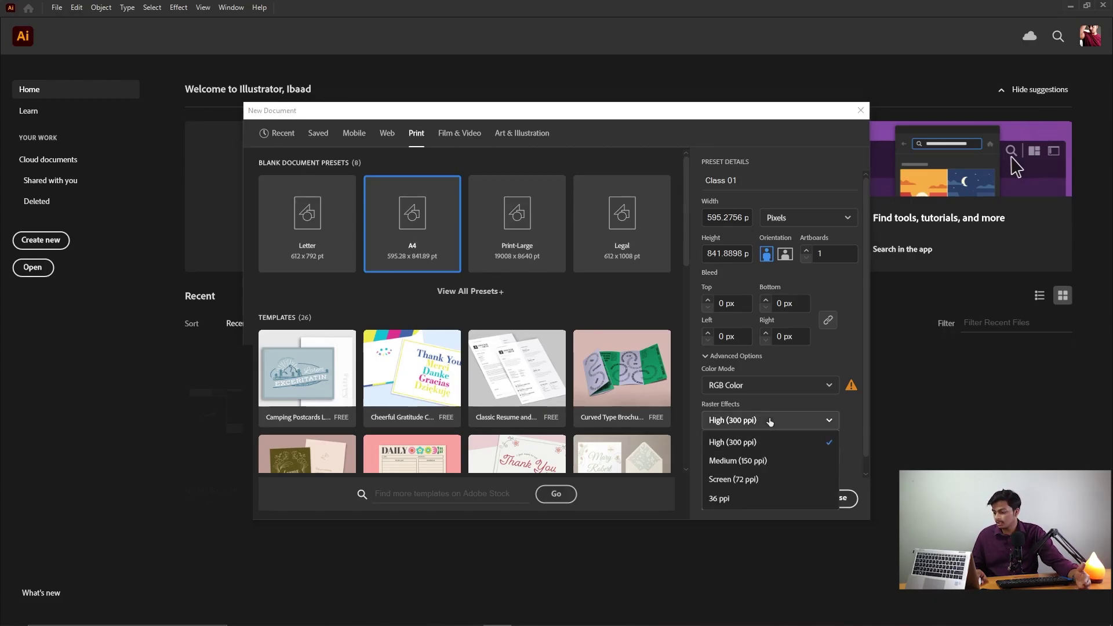
pyautogui.click(739, 479)
pyautogui.scroll(-1, 851, 418)
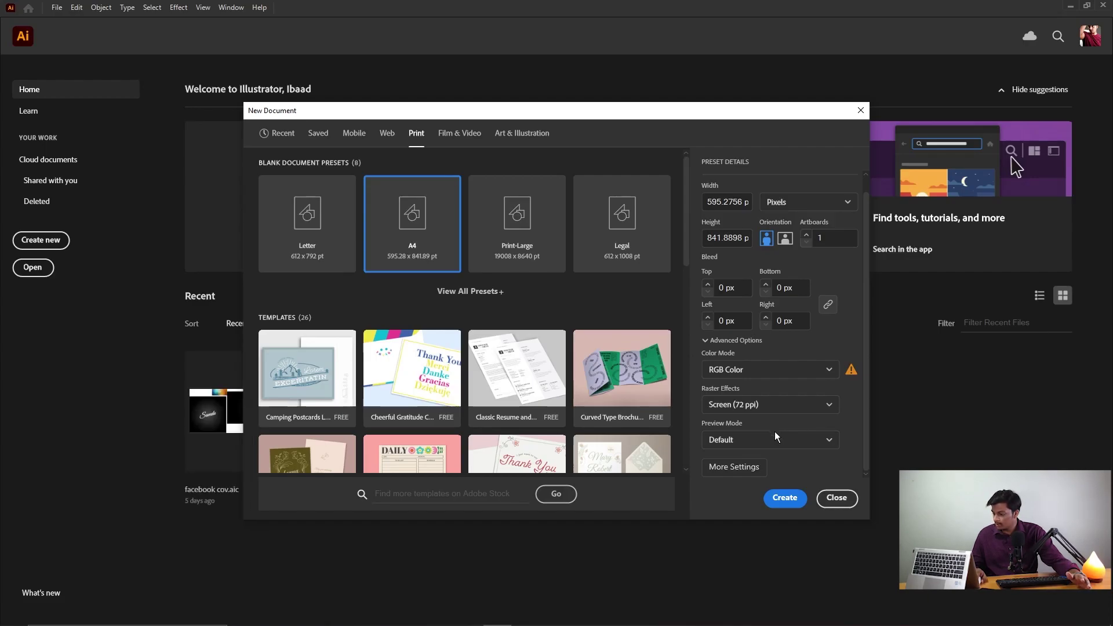
pyautogui.click(785, 499)
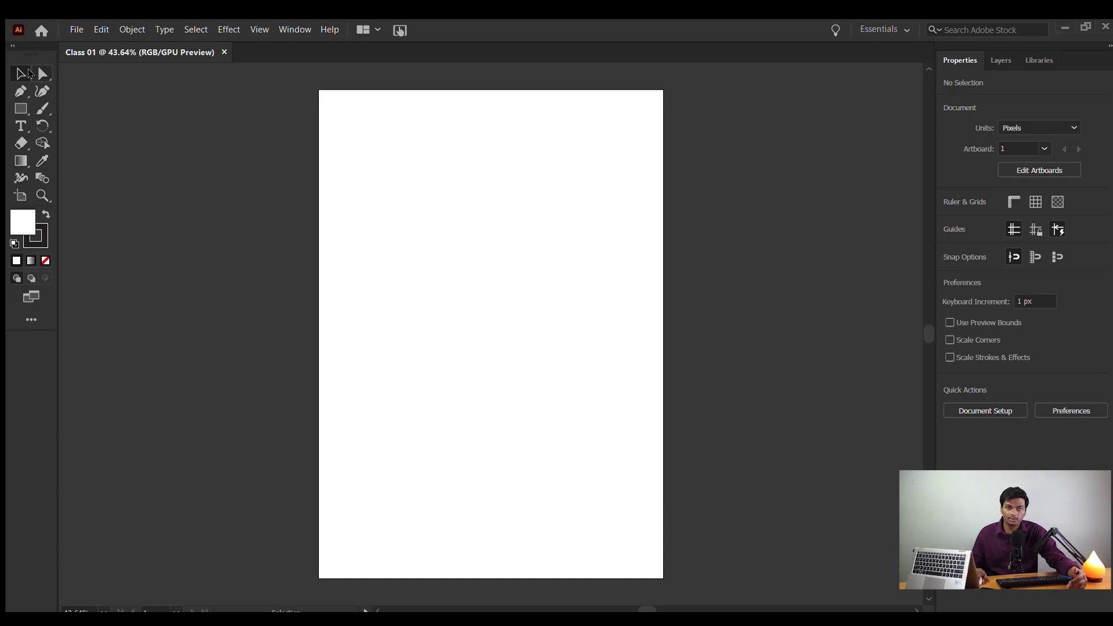
# Draw six rectangles of different sizes on and beside the artboard, including one about 244 × 171 px to its left.
pyautogui.press('m')
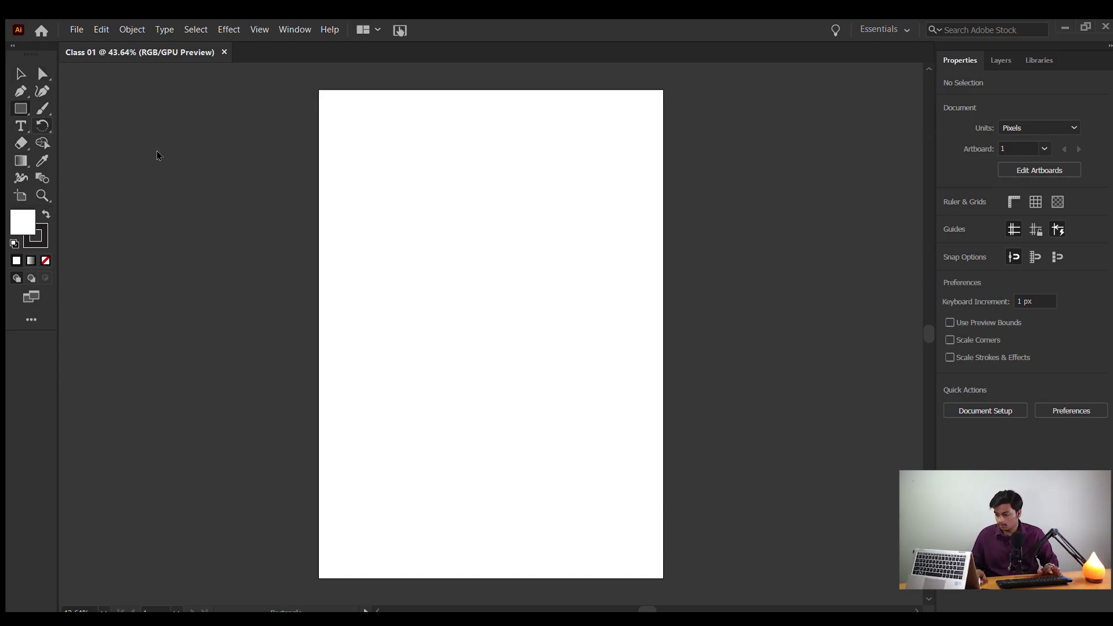
pyautogui.moveTo(365, 150); pyautogui.dragTo(507, 282)
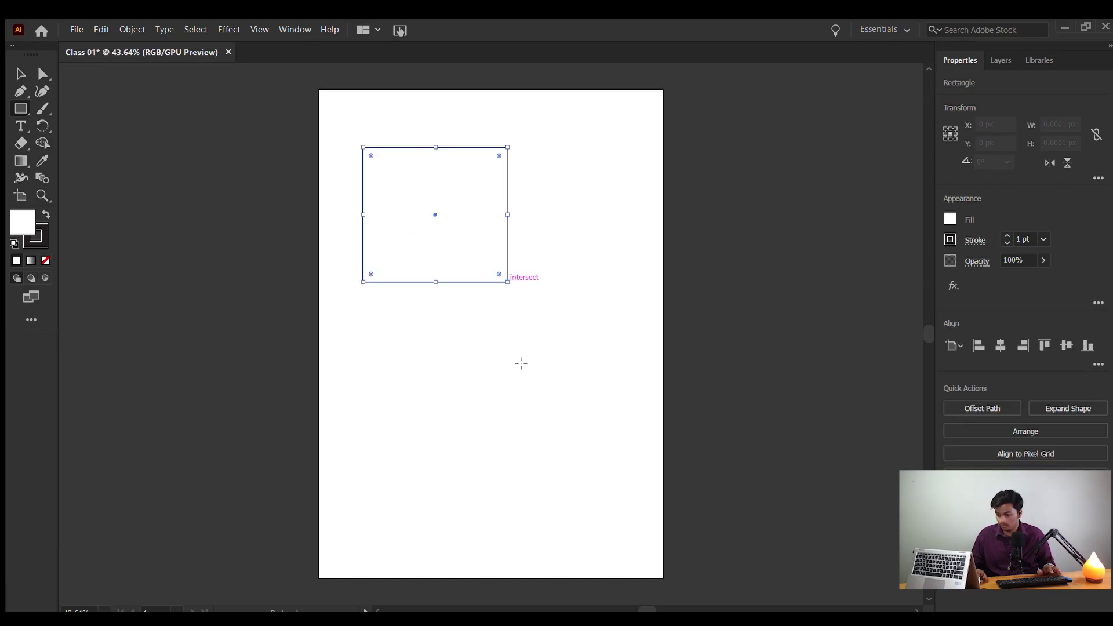
pyautogui.moveTo(607, 328); pyautogui.dragTo(424, 487)
pyautogui.moveTo(623, 184)
pyautogui.mouseDown()
pyautogui.moveTo(480, 308)
pyautogui.moveTo(410, 347)
pyautogui.mouseUp()
pyautogui.moveTo(159, 297); pyautogui.dragTo(300, 396)
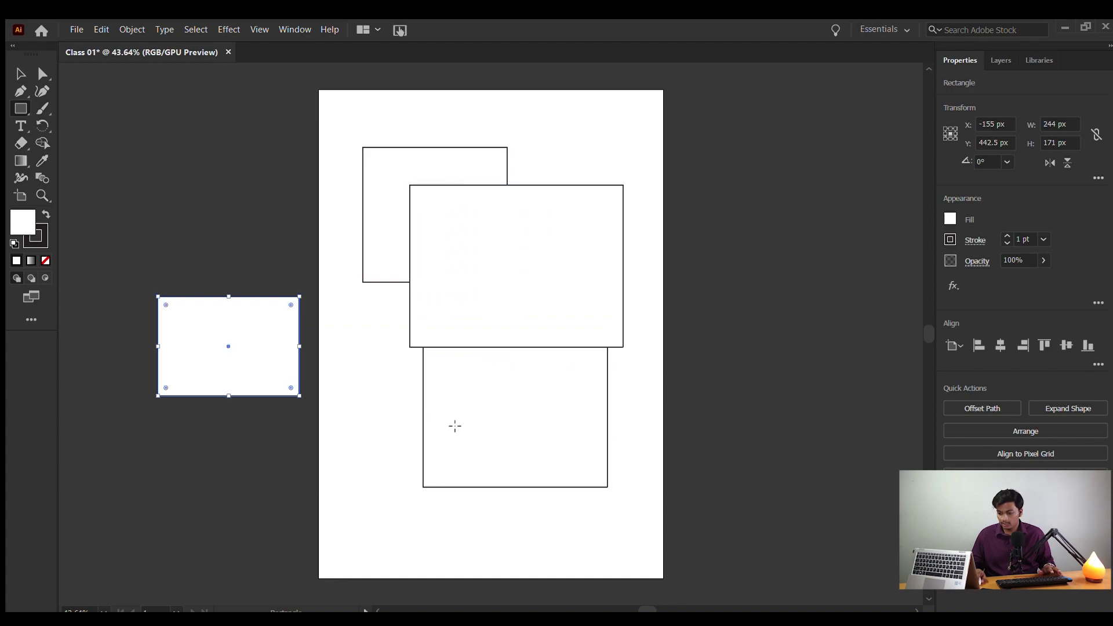
pyautogui.moveTo(229, 119); pyautogui.dragTo(31, 195)
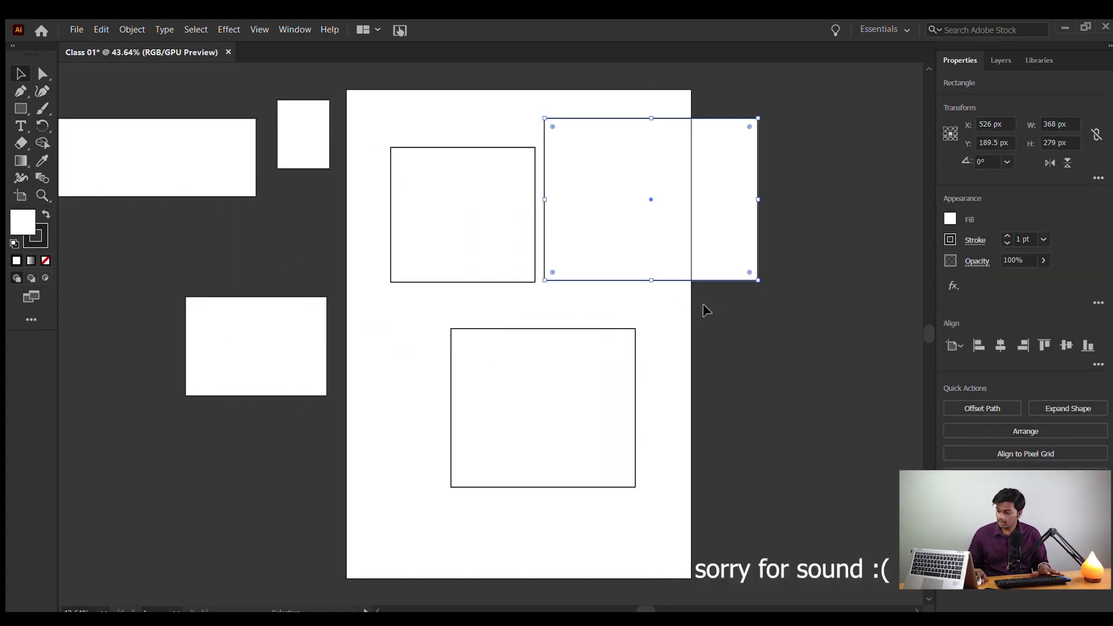
# Select several rectangles one at a time and move the 244 × 171 px one left of the artboard slightly upward.
pyautogui.click(843, 270)
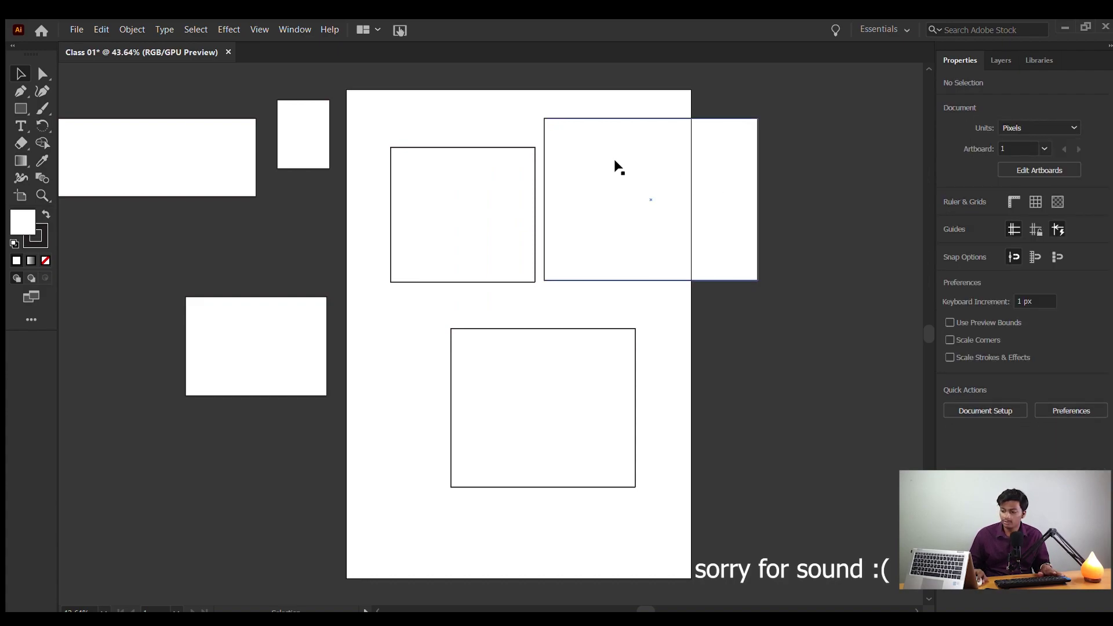
pyautogui.click(621, 179)
pyautogui.click(463, 198)
pyautogui.click(225, 342)
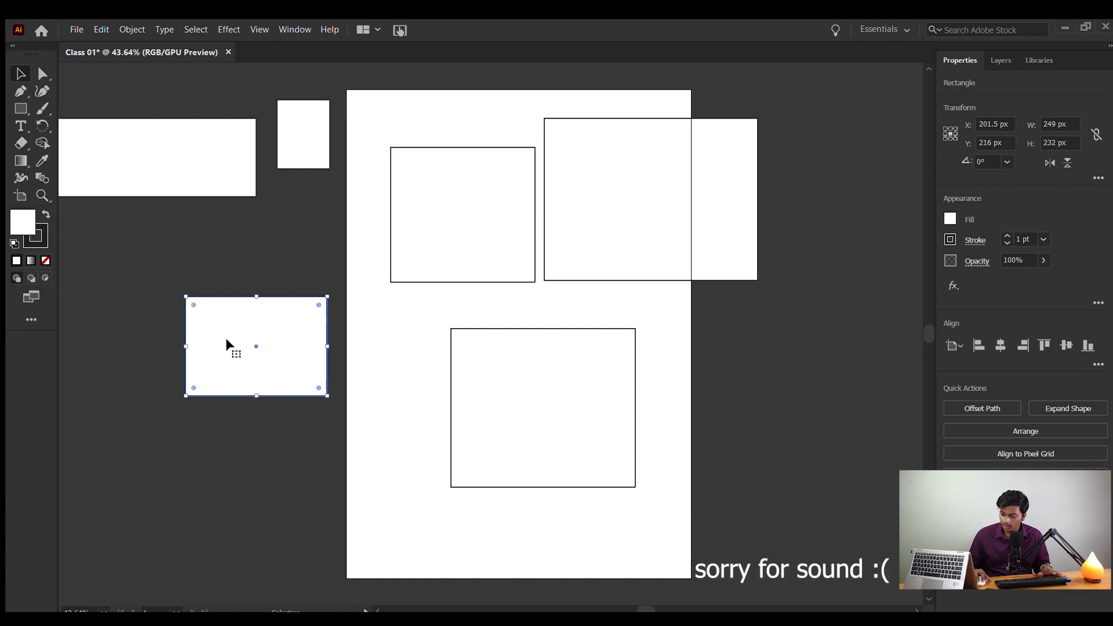
pyautogui.moveTo(277, 346); pyautogui.dragTo(263, 290)
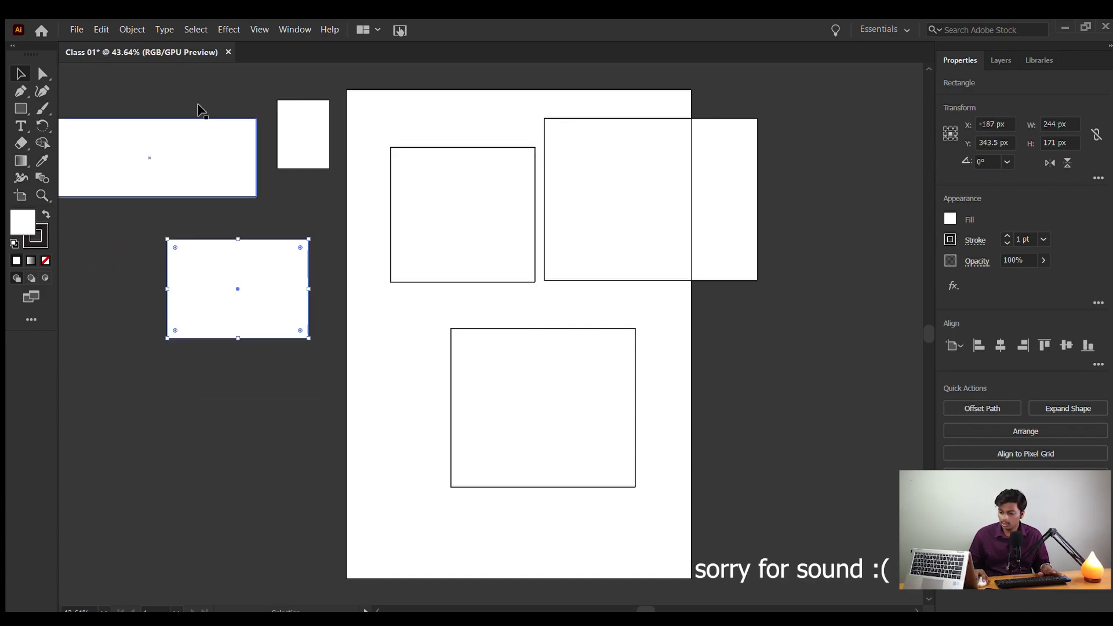
# Select all six rectangles, move them around together, and delete them from the document.
pyautogui.moveTo(133, 71); pyautogui.dragTo(784, 523)
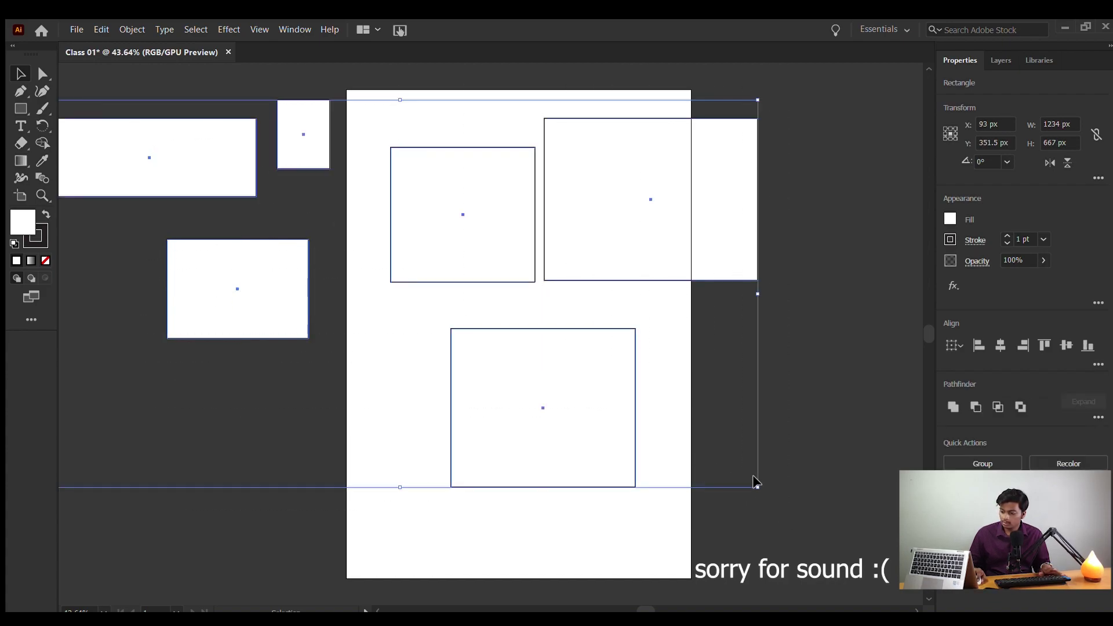
pyautogui.moveTo(655, 255); pyautogui.dragTo(691, 245)
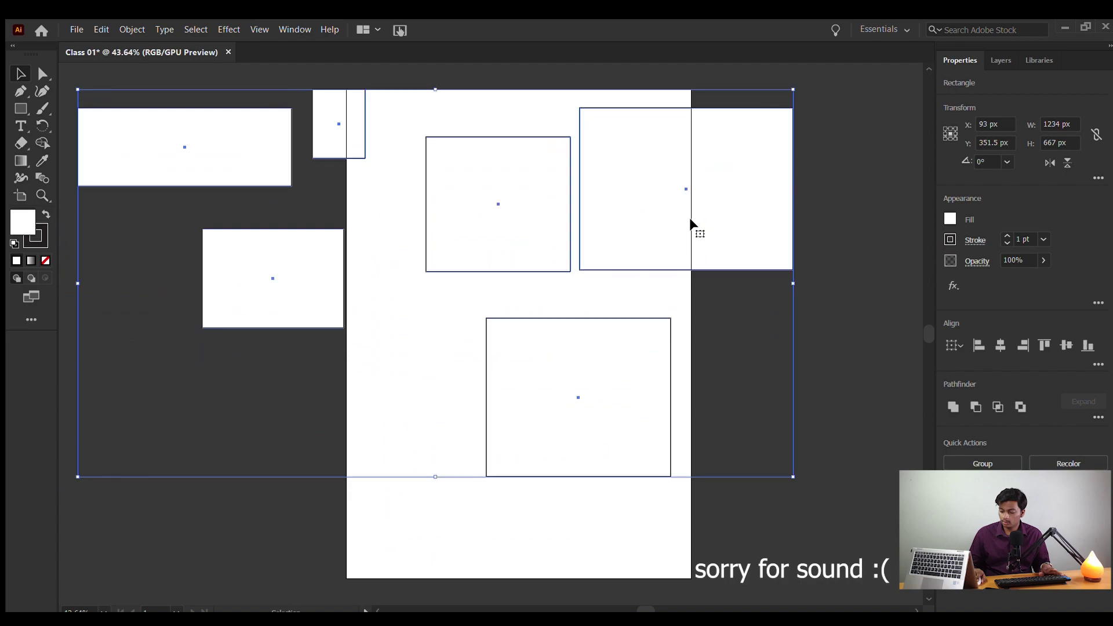
pyautogui.moveTo(708, 192); pyautogui.dragTo(624, 238)
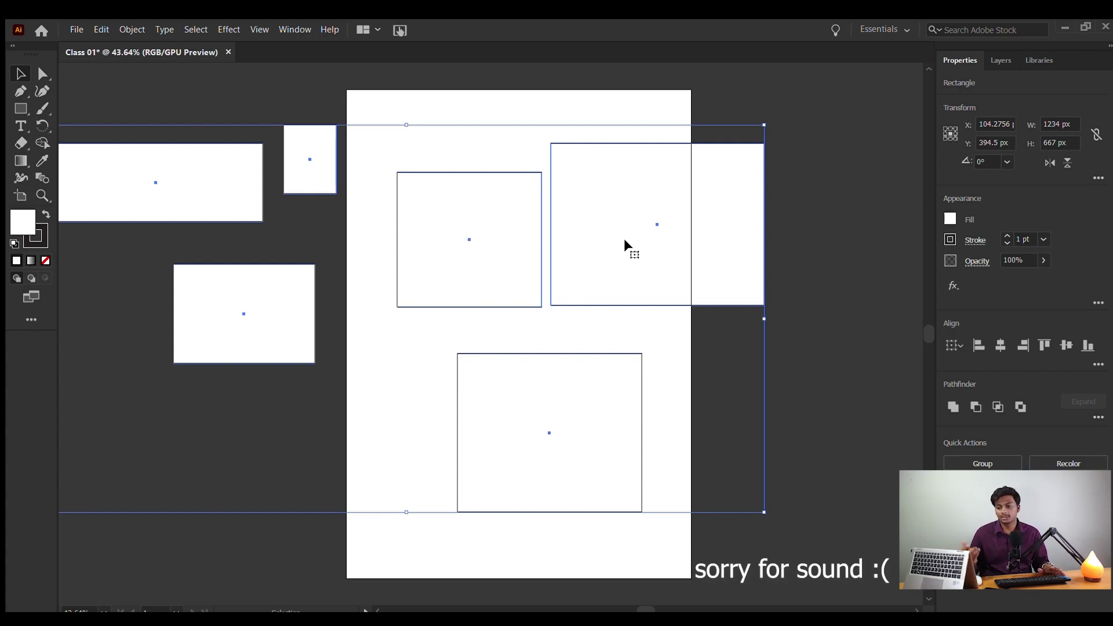
pyautogui.moveTo(624, 238); pyautogui.dragTo(683, 209)
pyautogui.press('Delete')
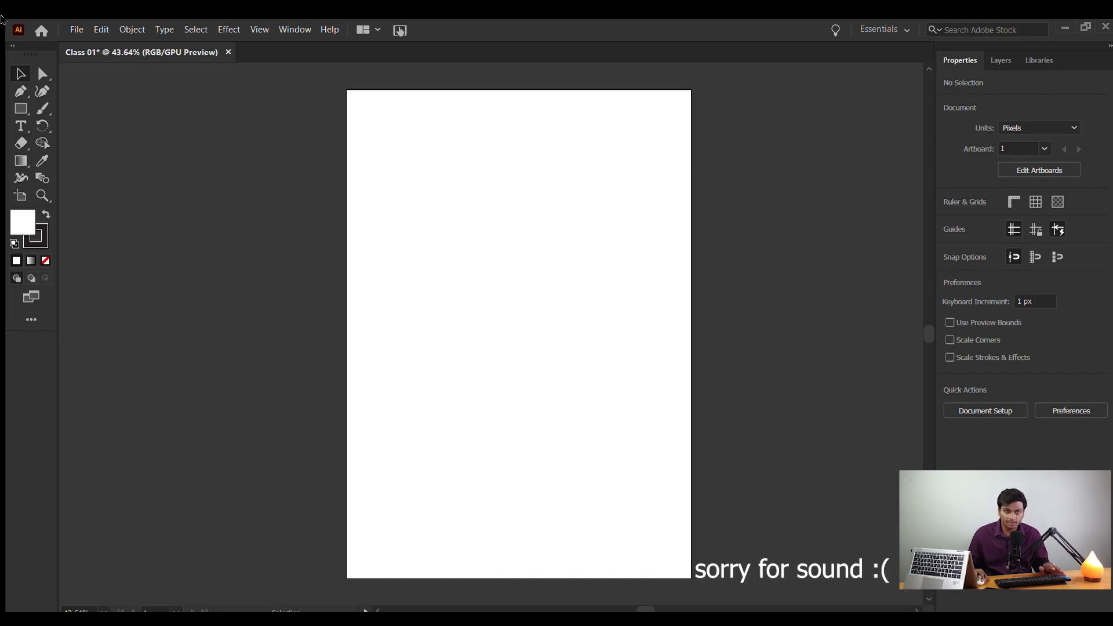
# Draw a circle of about 306 × 306 px on the upper artboard, move it right and slightly down, and deselect it.
pyautogui.click(41, 73)
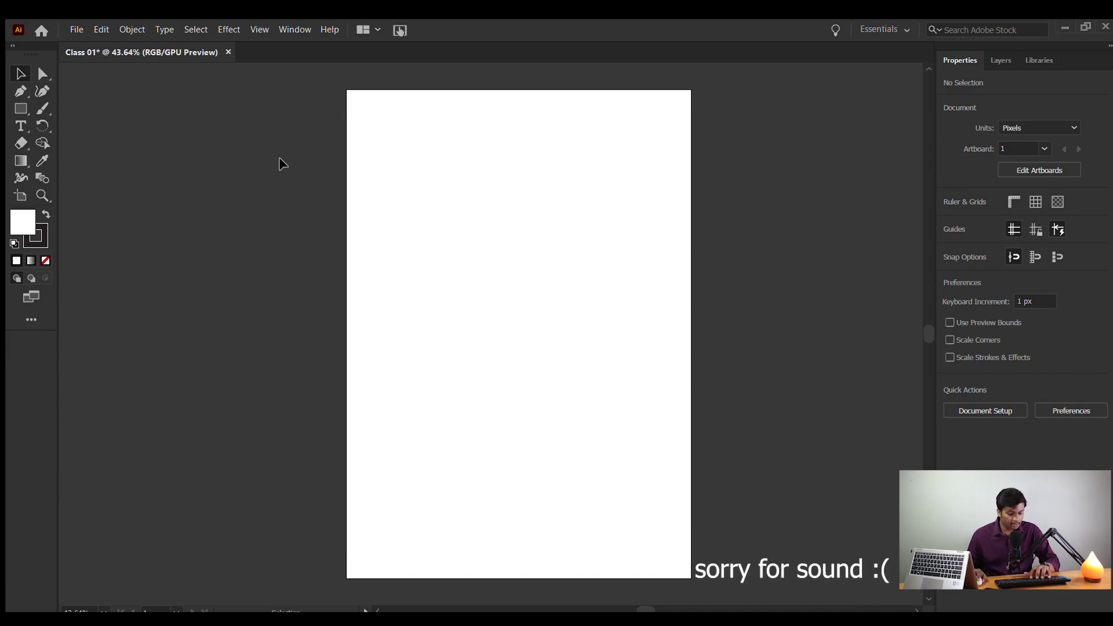
pyautogui.press('l')
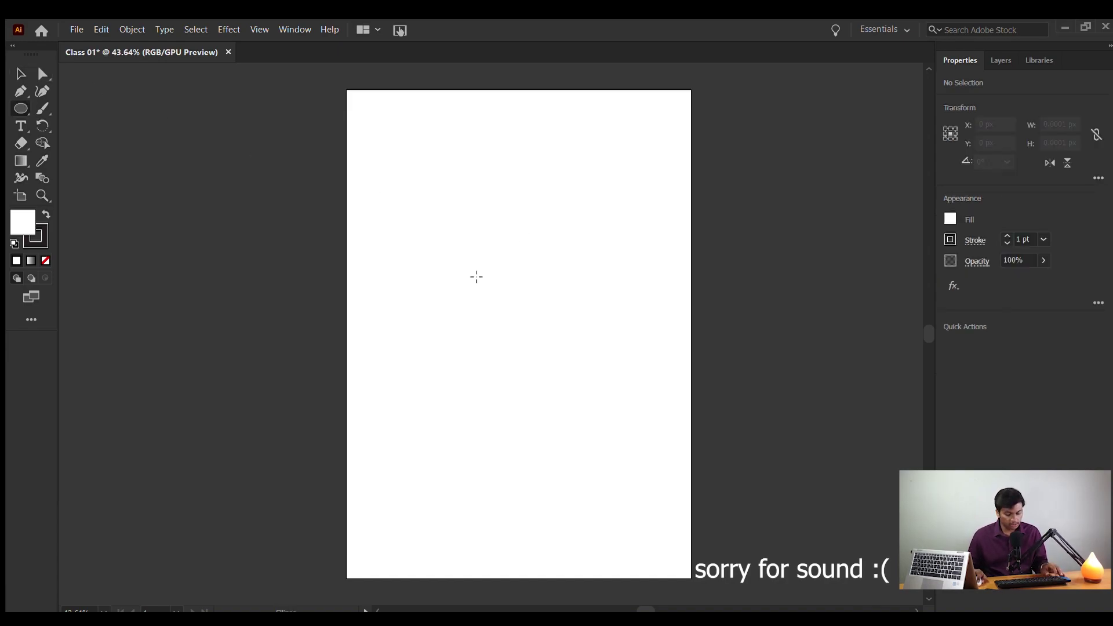
pyautogui.moveTo(476, 268); pyautogui.dragTo(566, 325)
pyautogui.press('v')
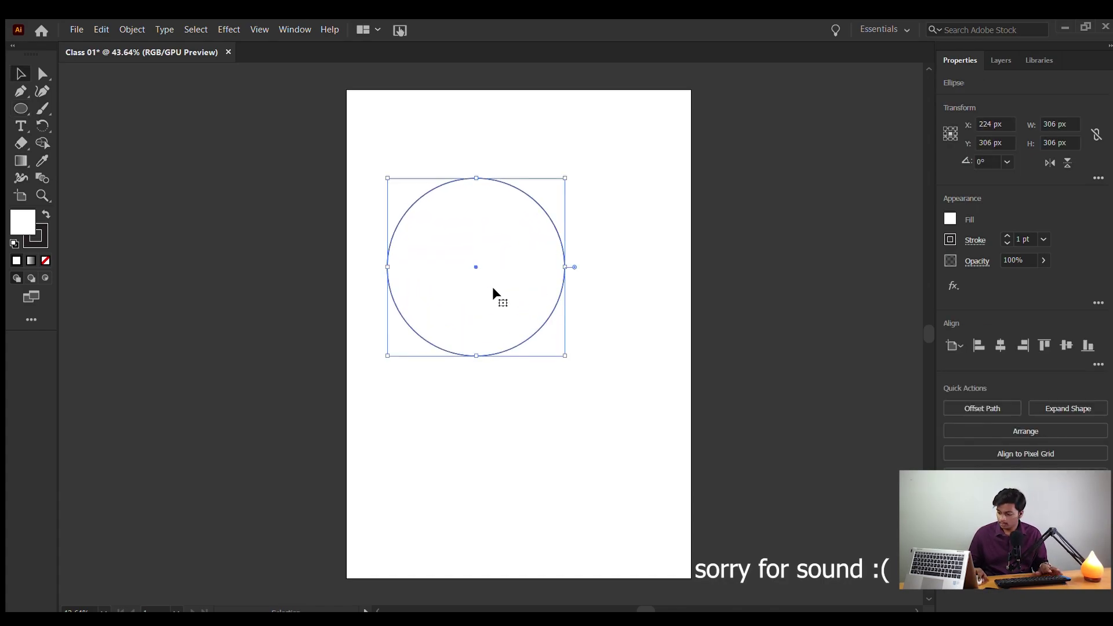
pyautogui.moveTo(419, 246); pyautogui.dragTo(513, 275)
pyautogui.click(496, 165)
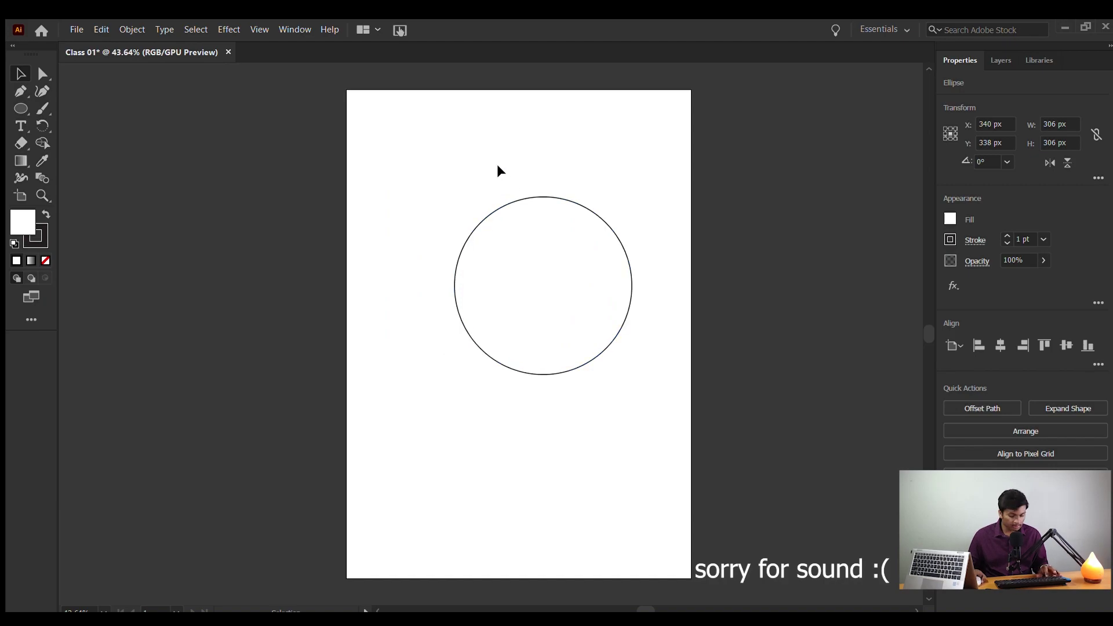
# Select the circle and move it slightly down and to the left, leaving it deselected.
pyautogui.scroll(5, 551, 276)
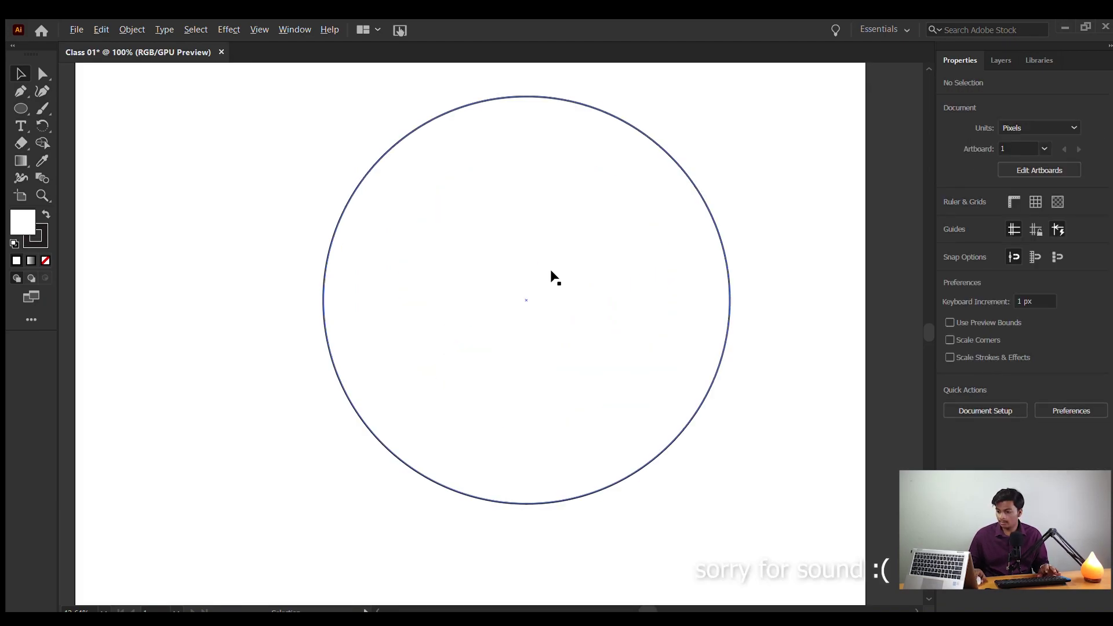
pyautogui.scroll(-1, 502, 244)
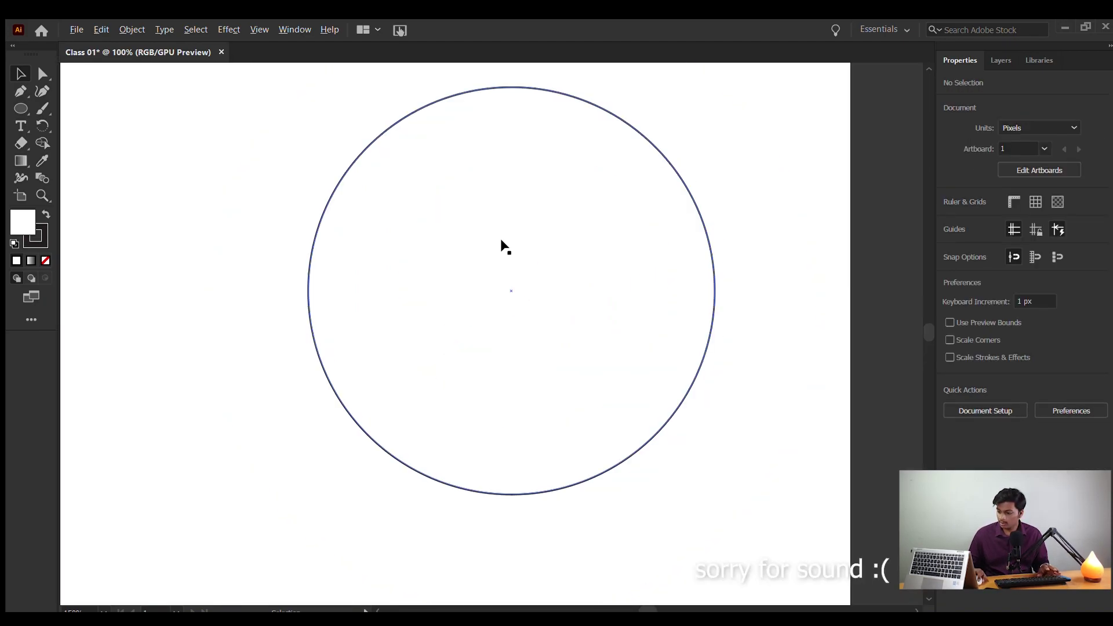
pyautogui.click(360, 235)
pyautogui.moveTo(523, 220); pyautogui.dragTo(483, 247)
pyautogui.click(225, 212)
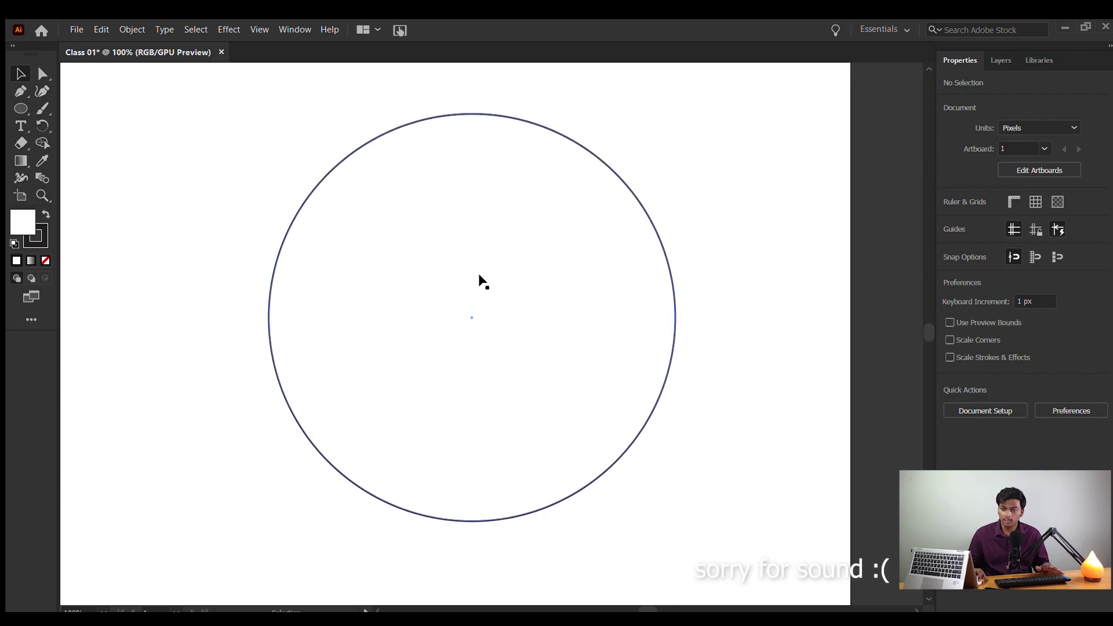
pyautogui.click(367, 231)
pyautogui.click(102, 225)
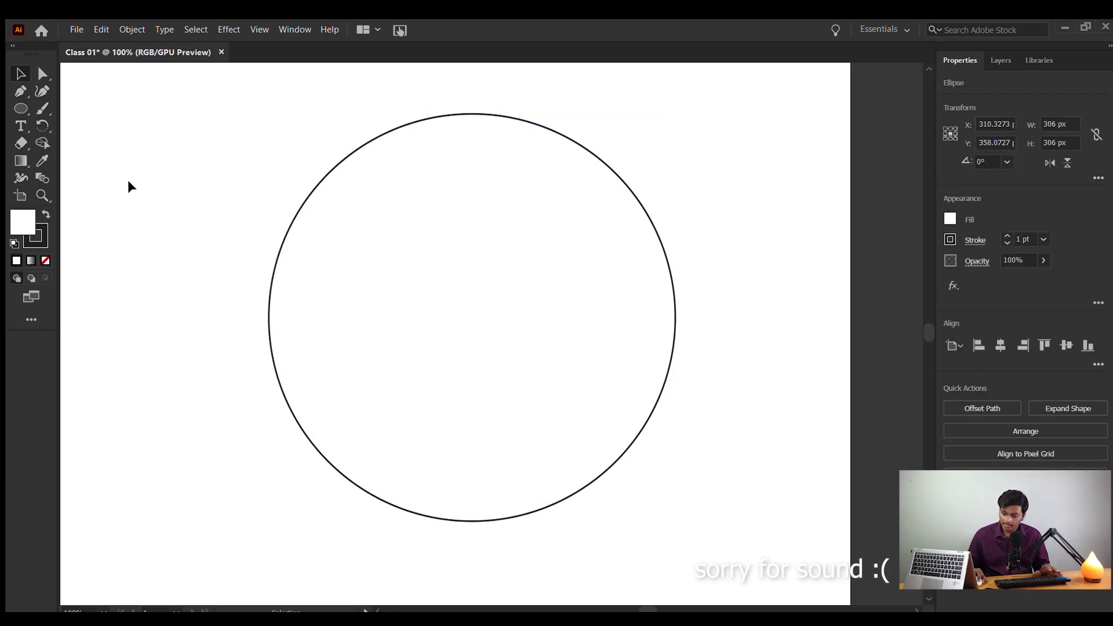
# With Direct Selection, reshape the circle's upper-left segment by its two direction handles and shift the left anchor point inward and down.
pyautogui.click(38, 74)
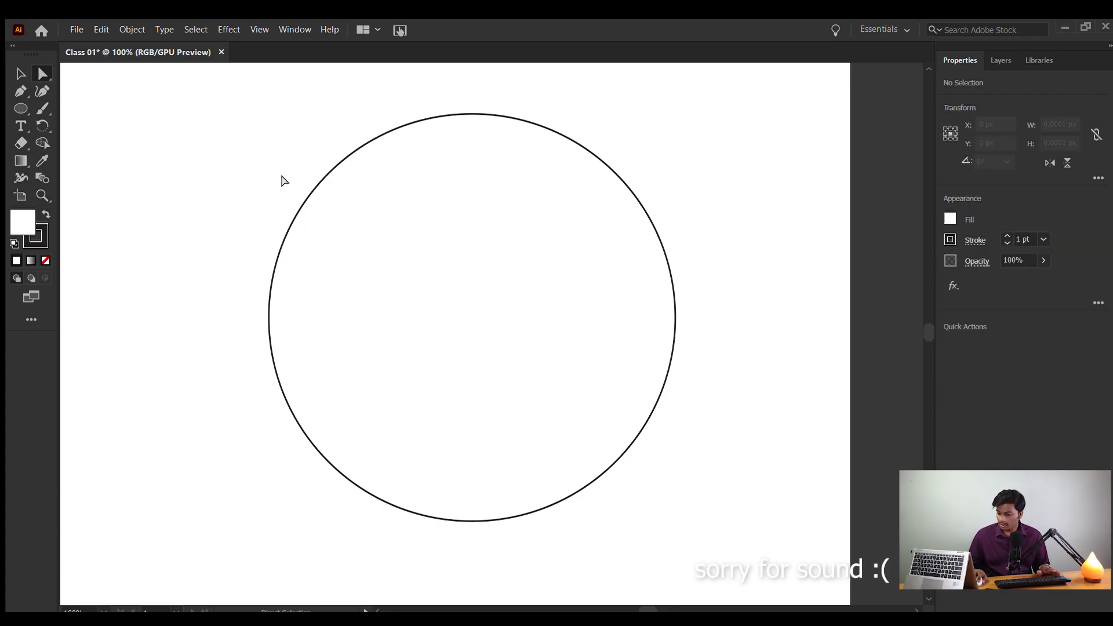
pyautogui.click(273, 255)
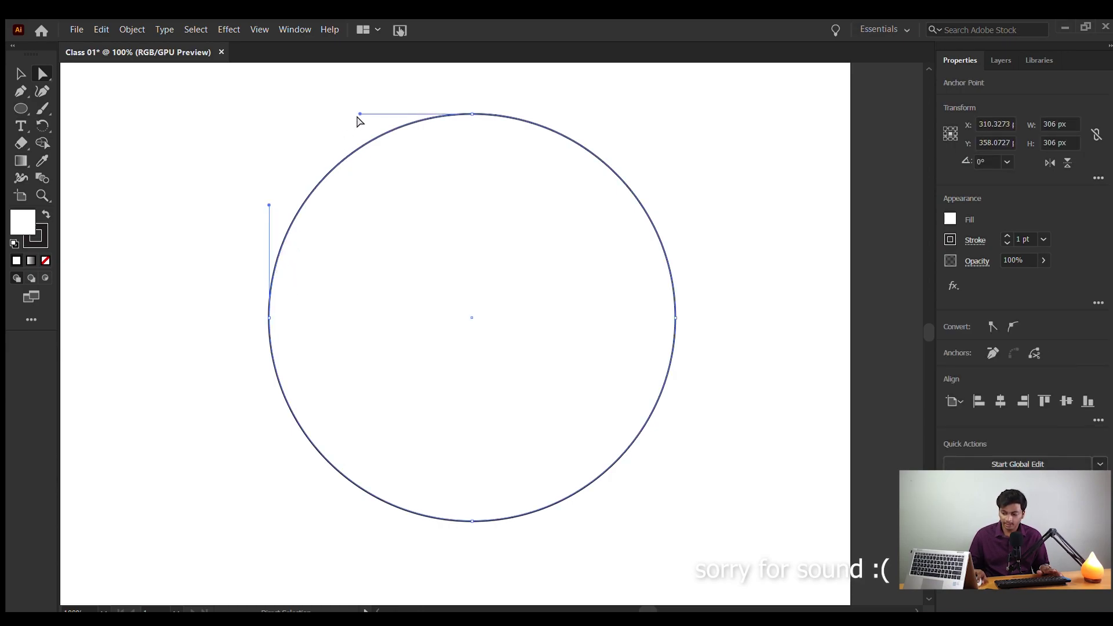
pyautogui.moveTo(356, 114)
pyautogui.mouseDown()
pyautogui.moveTo(356, 169)
pyautogui.moveTo(391, 261)
pyautogui.mouseUp()
pyautogui.moveTo(268, 204); pyautogui.dragTo(327, 111)
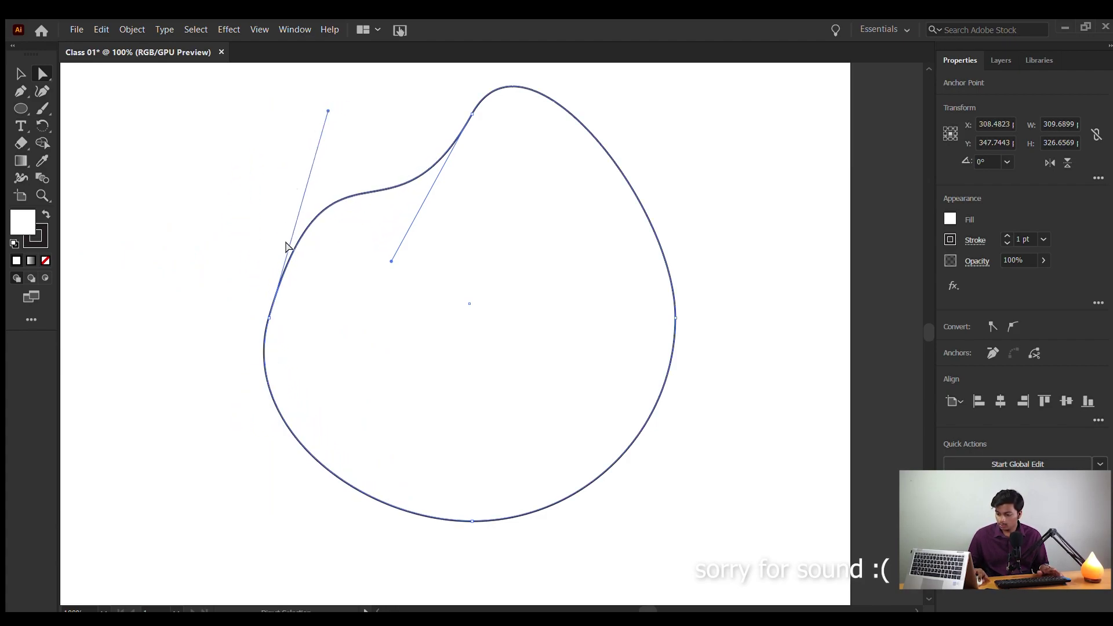
pyautogui.moveTo(266, 314); pyautogui.dragTo(295, 356)
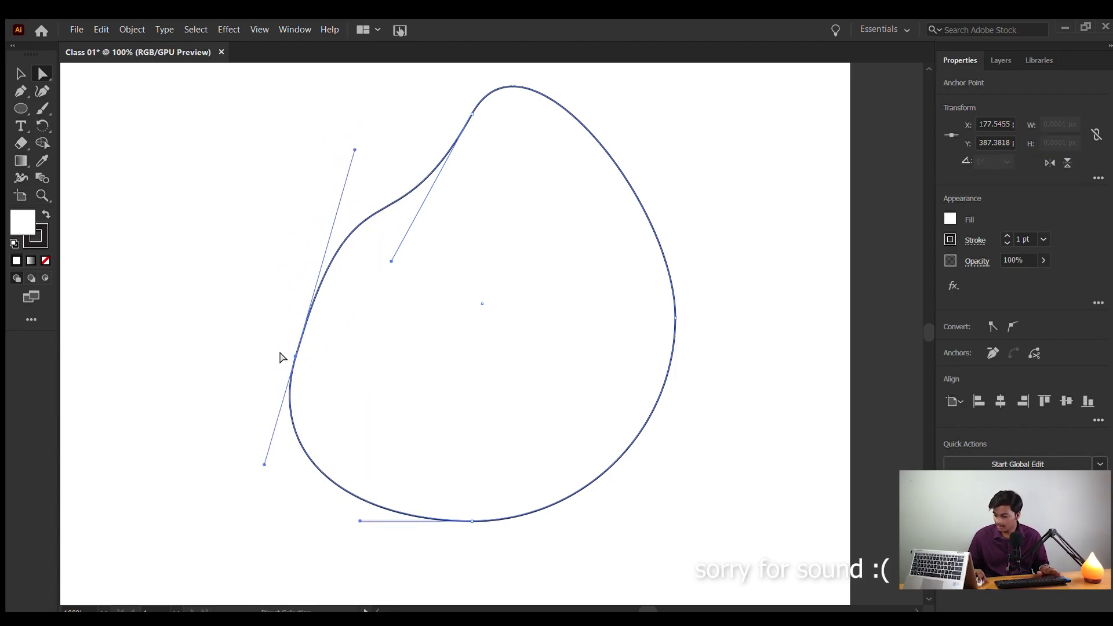
# Move the distorted shape to the left and reposition its top anchor point to about X 137 px, Y 127 px.
pyautogui.moveTo(390, 255); pyautogui.dragTo(241, 223)
pyautogui.moveTo(328, 241); pyautogui.dragTo(404, 257)
pyautogui.click(211, 119)
pyautogui.moveTo(410, 189); pyautogui.dragTo(417, 253)
pyautogui.moveTo(365, 135); pyautogui.dragTo(153, 154)
pyautogui.click(306, 119)
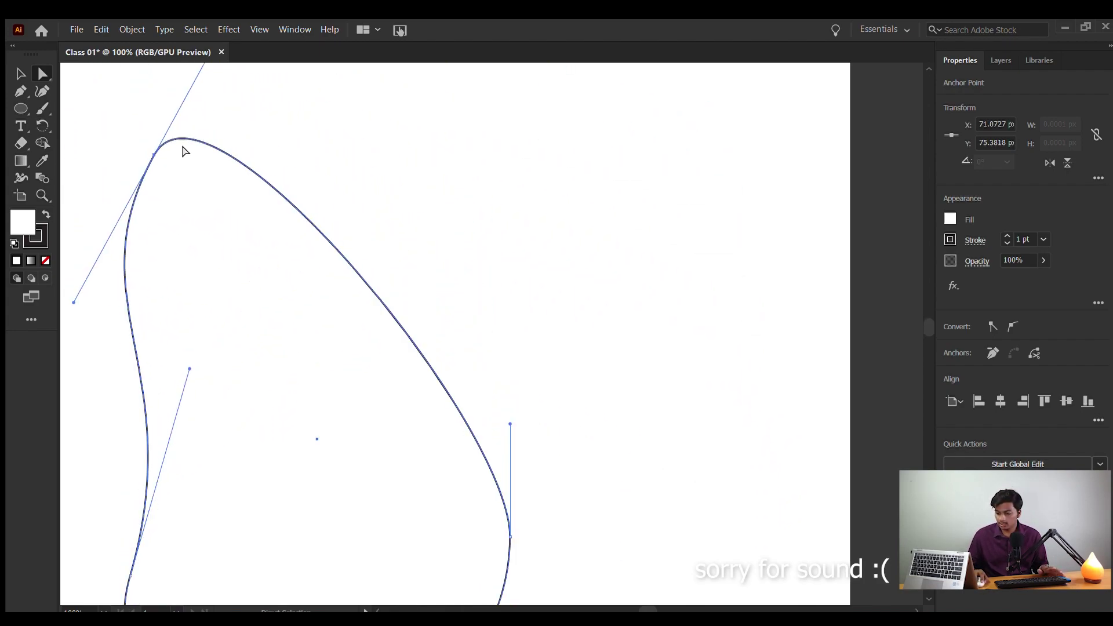
pyautogui.moveTo(152, 154); pyautogui.dragTo(241, 224)
pyautogui.click(407, 195)
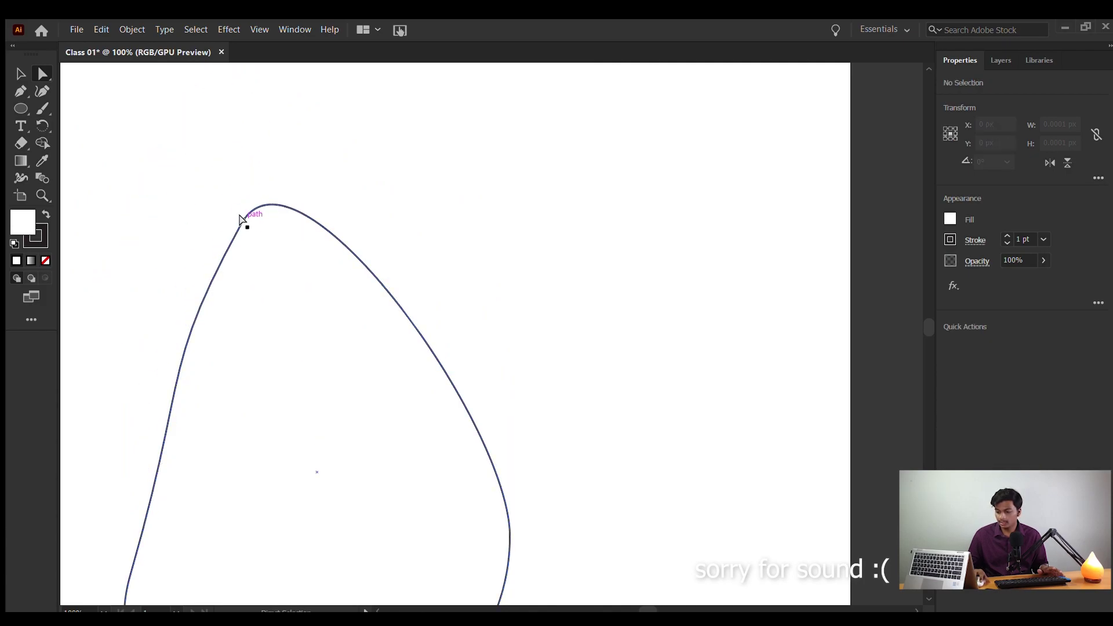
# Delete the shape's top anchor point and move the remaining open arc up and to the right.
pyautogui.click(240, 224)
pyautogui.click(239, 221)
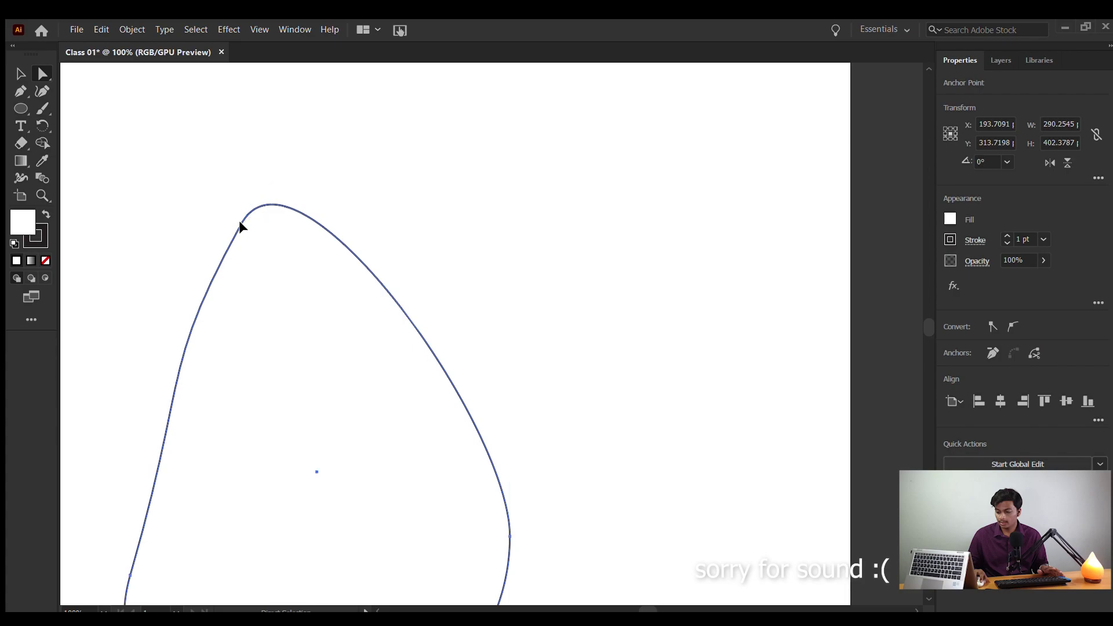
pyautogui.click(236, 218)
pyautogui.click(239, 224)
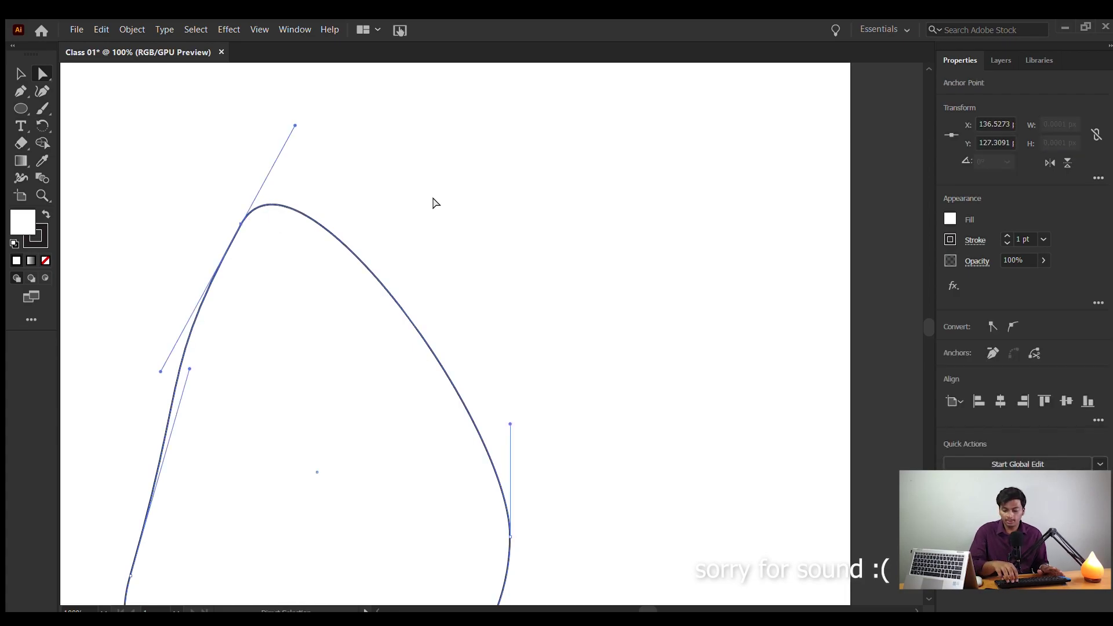
pyautogui.press('Delete')
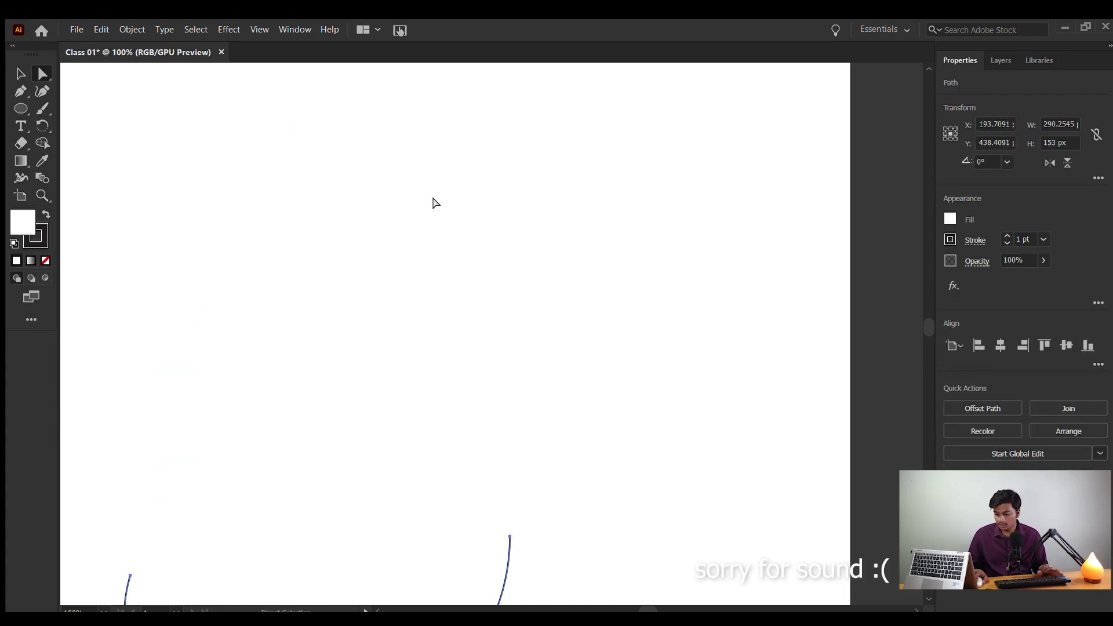
pyautogui.scroll(-5, 434, 203)
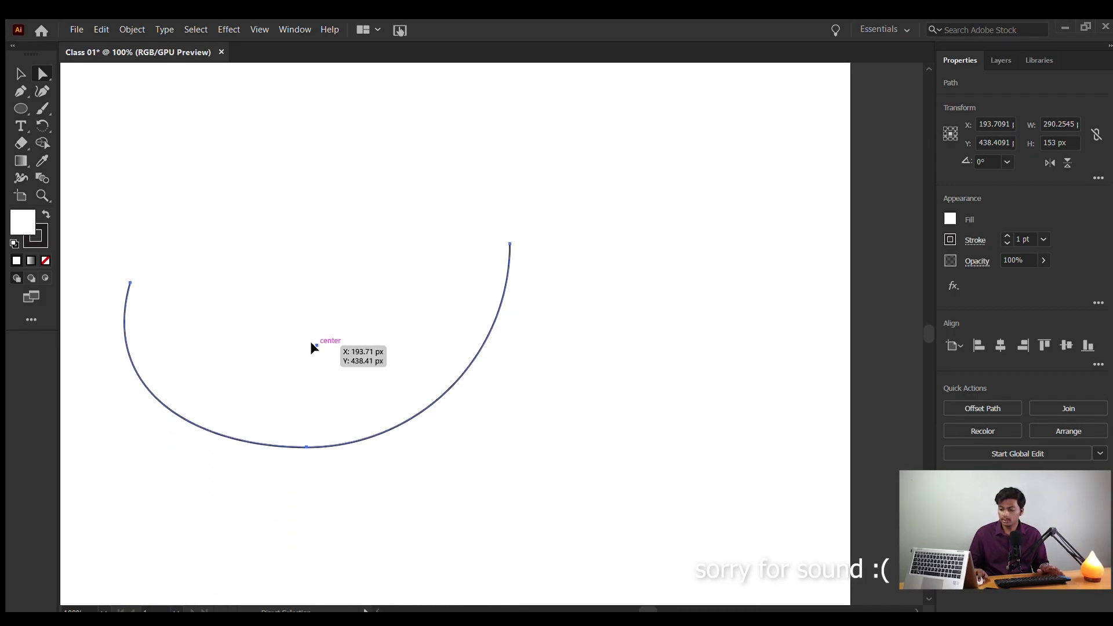
pyautogui.moveTo(317, 344); pyautogui.dragTo(442, 235)
# Try to bend the open arc into a loop by reshaping its right-hand segment, and undo the distortion.
pyautogui.click(475, 353)
pyautogui.click(603, 243)
pyautogui.moveTo(496, 278); pyautogui.dragTo(365, 318)
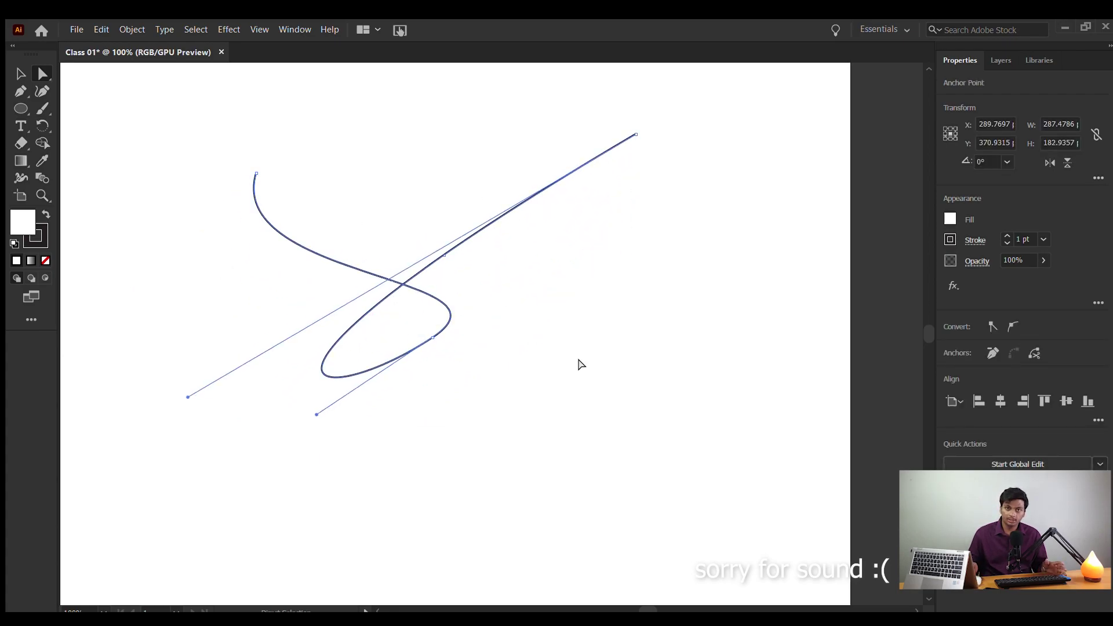
pyautogui.hotkey('ctrl', 'z')
pyautogui.hotkey('ctrl', 'z')
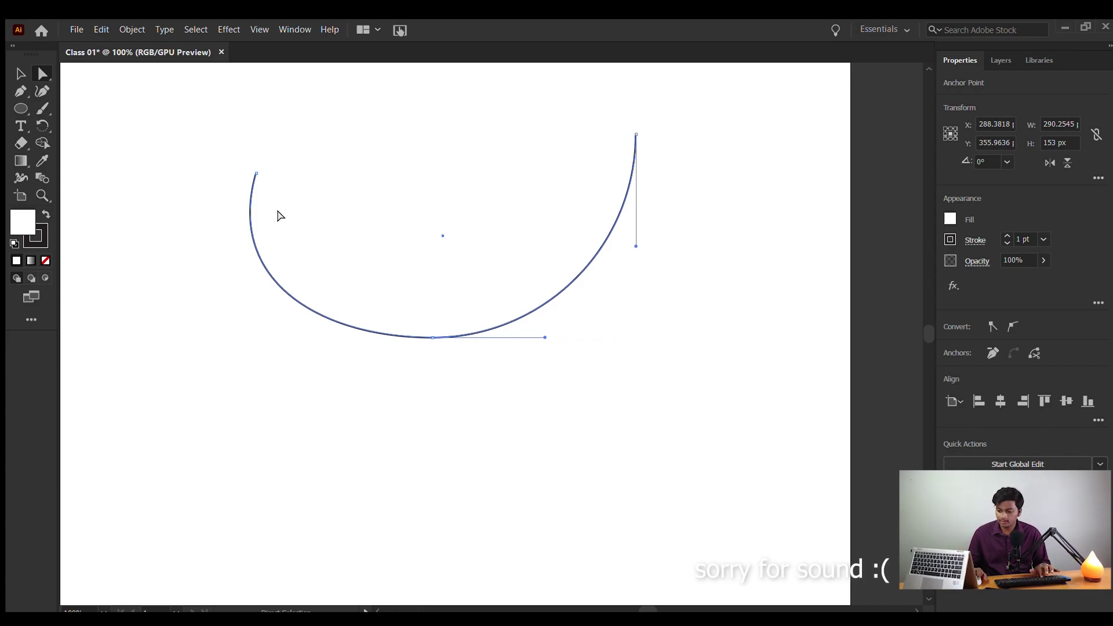
# Select the whole open arc with the Selection tool, move it slightly down and left, and delete it.
pyautogui.press('v')
pyautogui.click(41, 143)
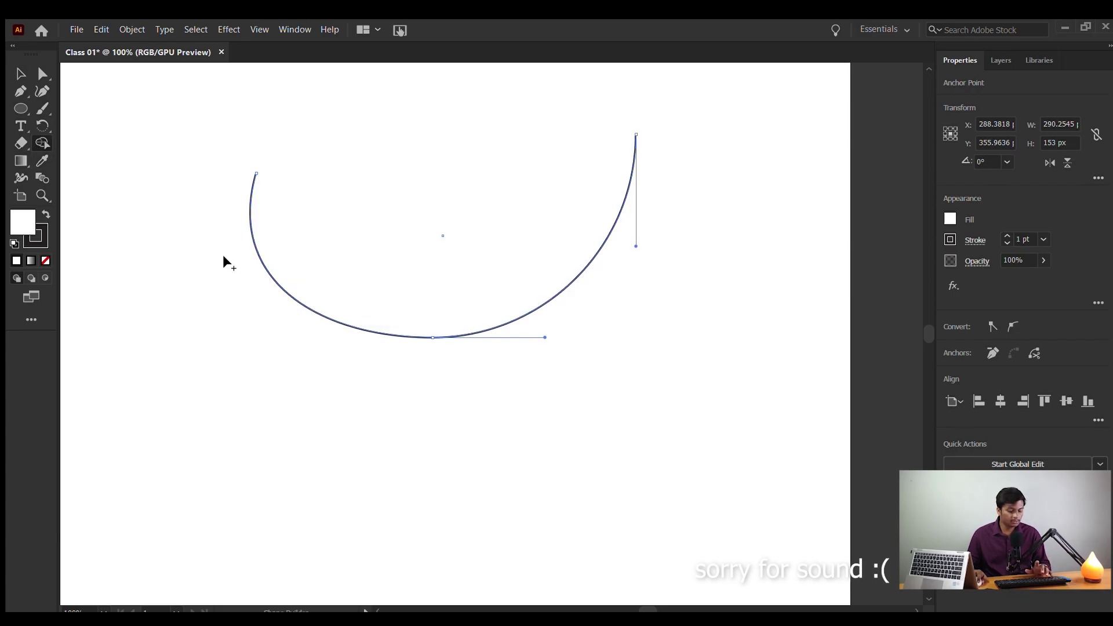
pyautogui.press('v')
pyautogui.click(206, 245)
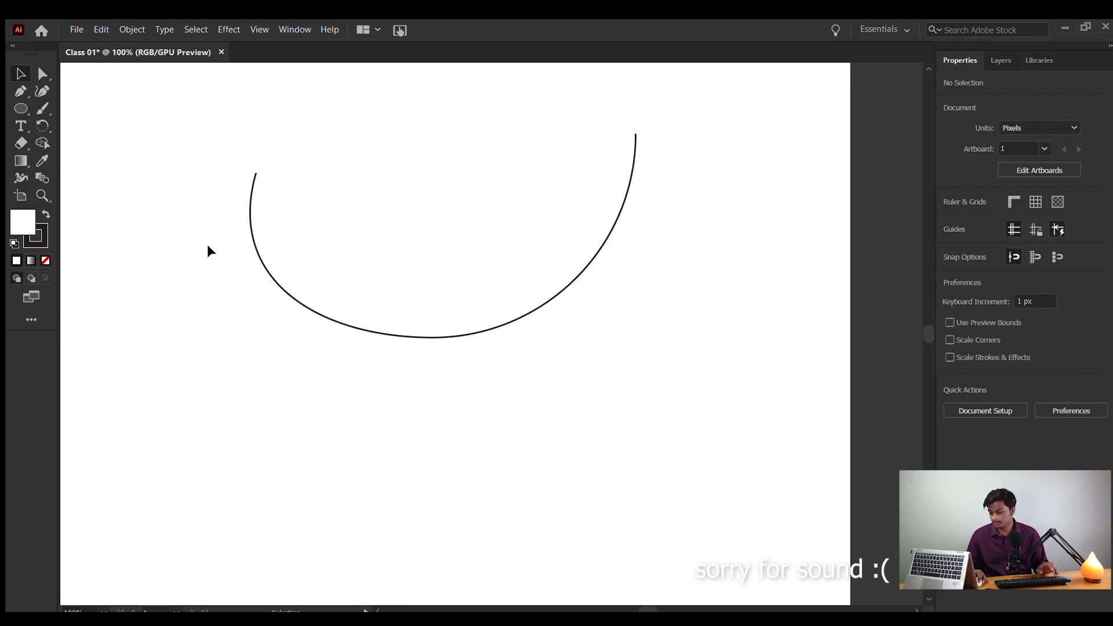
pyautogui.moveTo(201, 114); pyautogui.dragTo(734, 426)
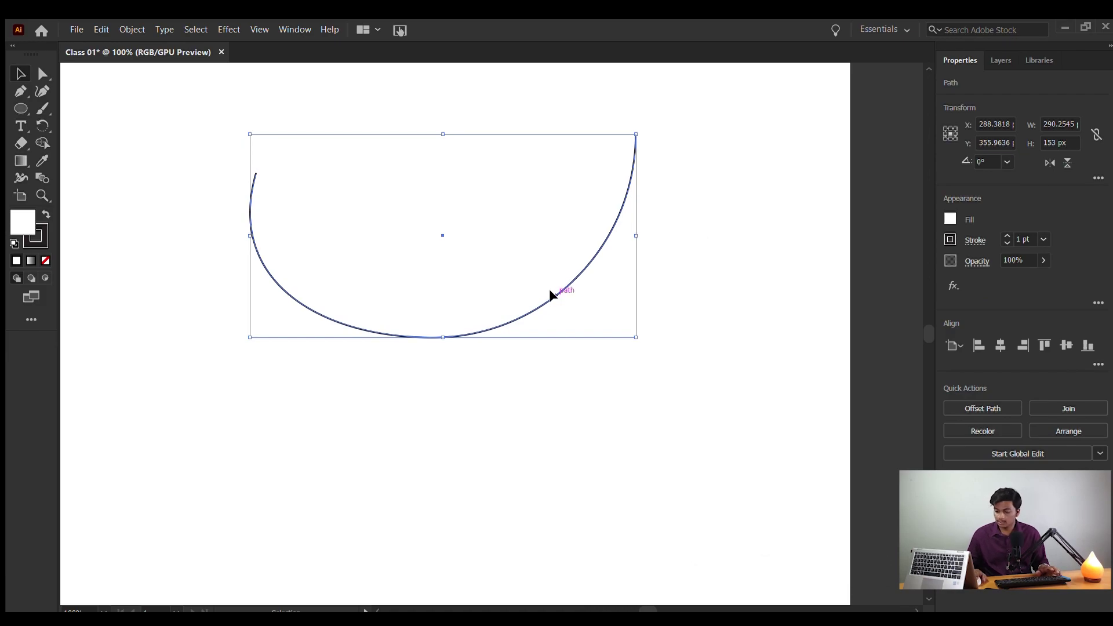
pyautogui.moveTo(551, 293); pyautogui.dragTo(510, 325)
pyautogui.press('Delete')
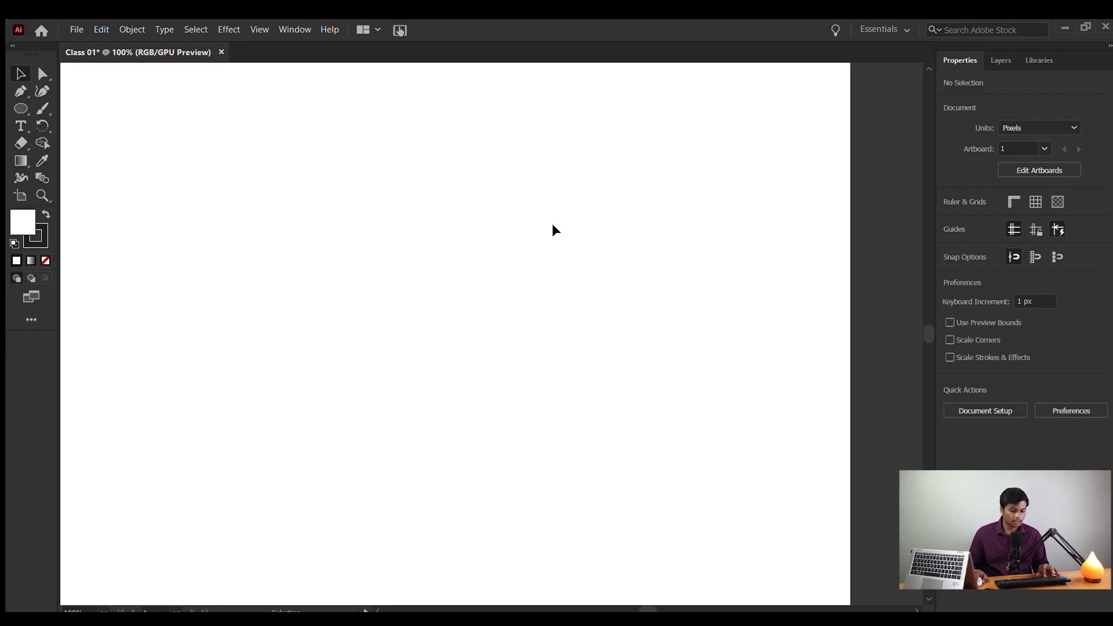
pyautogui.keyDown('alt'); pyautogui.scroll(-4, 539, 254); pyautogui.keyUp('alt')
pyautogui.keyDown('alt'); pyautogui.scroll(2, 539, 254); pyautogui.keyUp('alt')
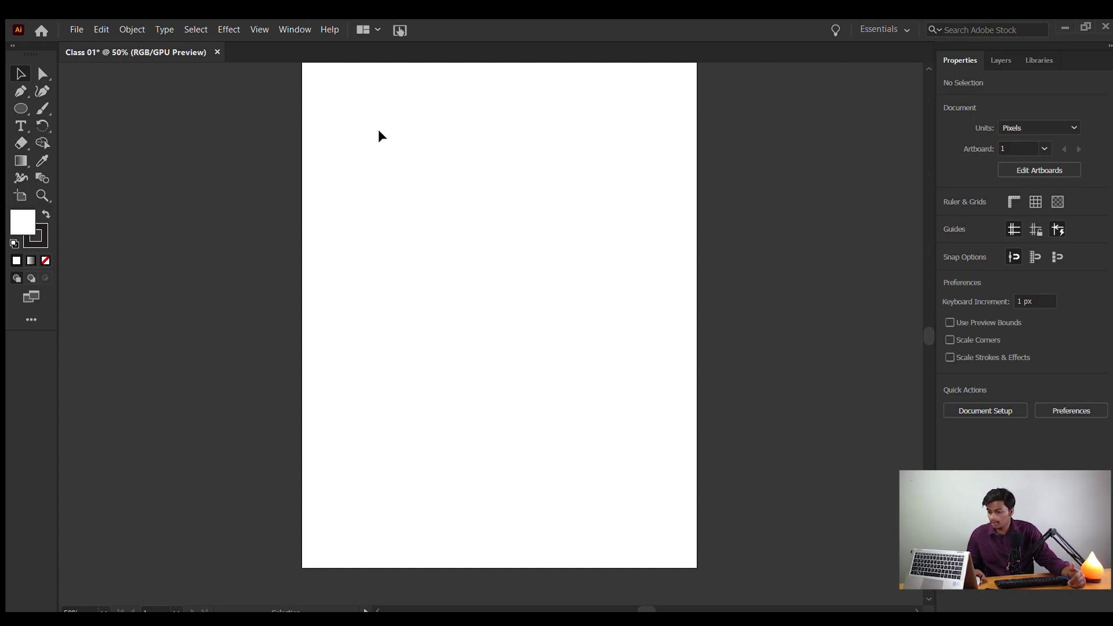
pyautogui.scroll(1, 487, 200)
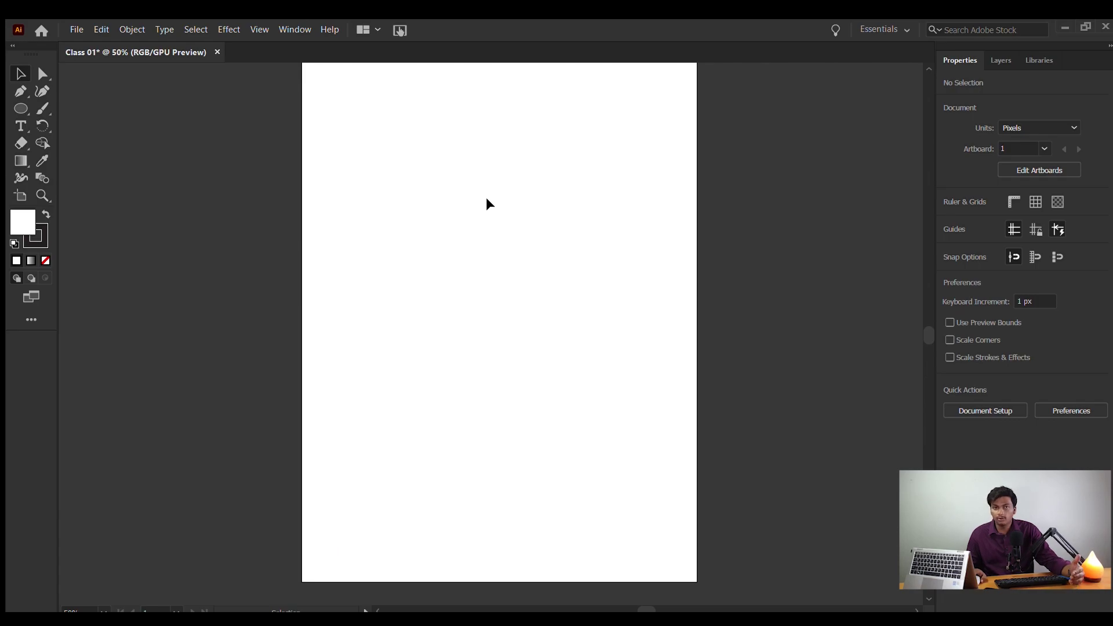